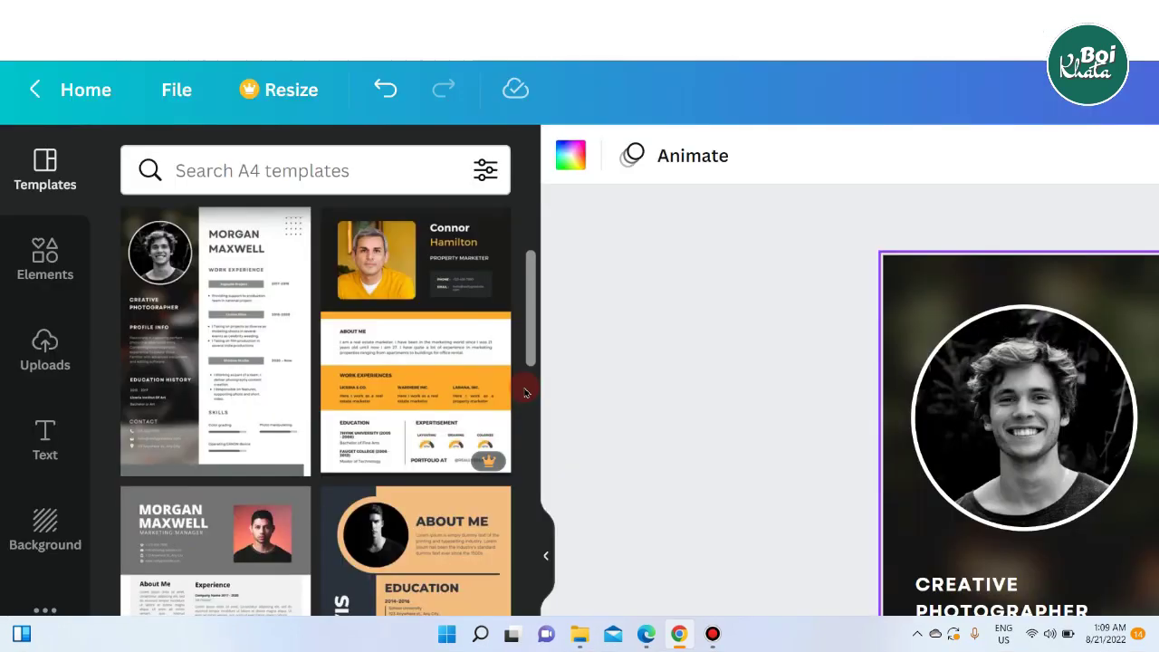
Create a blank Resume design at 21 × 29.7 cm (A4) from the Canva home page.
scroll(525, 391, "down", 5)
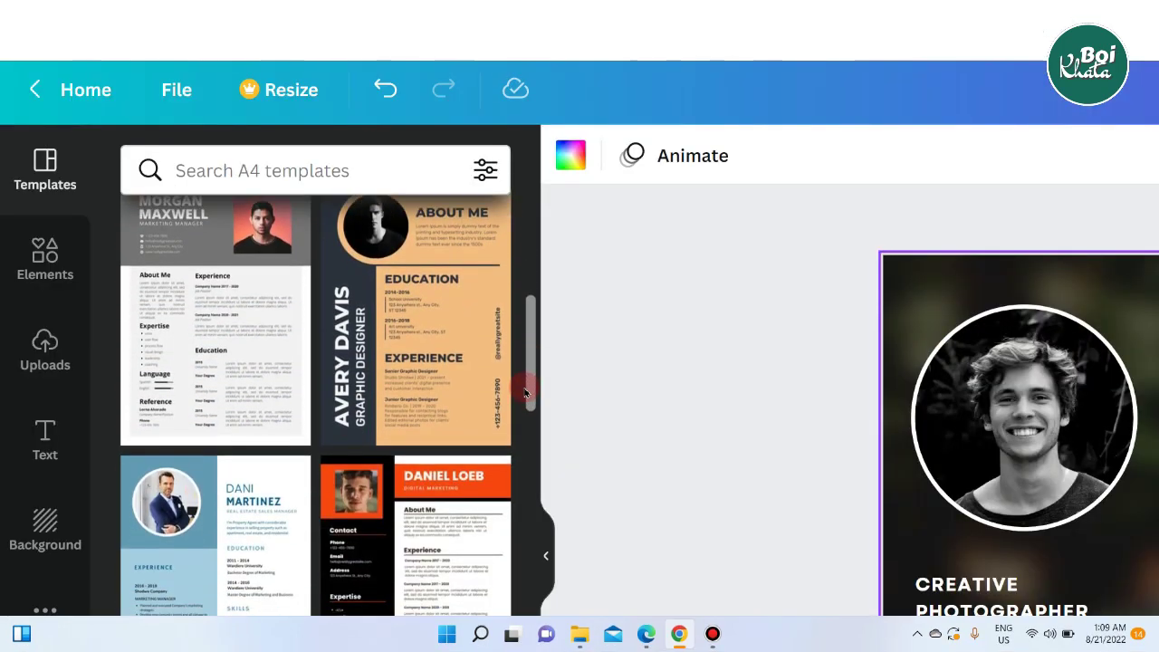
scroll(525, 391, "down", 10)
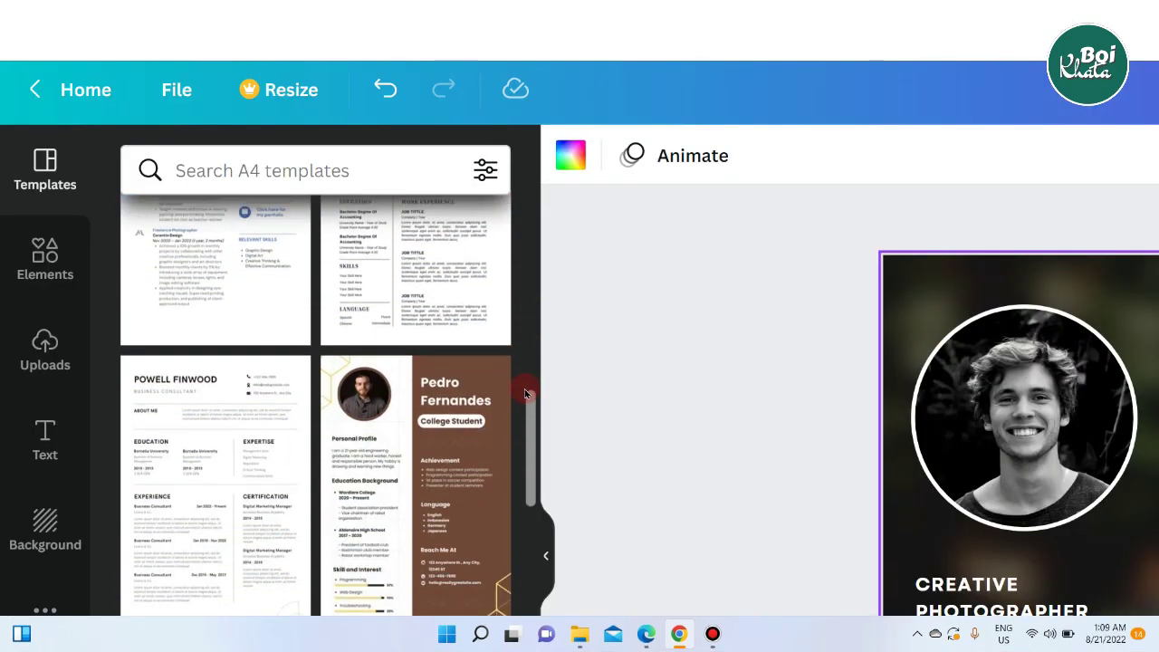
scroll(525, 391, "down", 10)
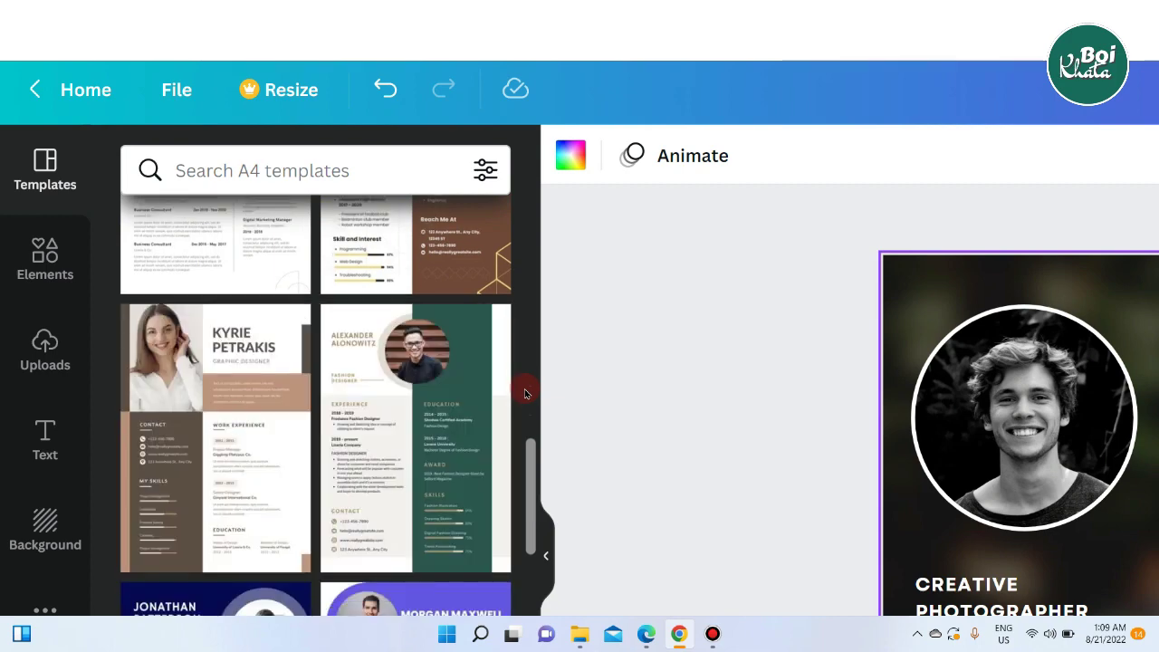
scroll(525, 391, "down", 10)
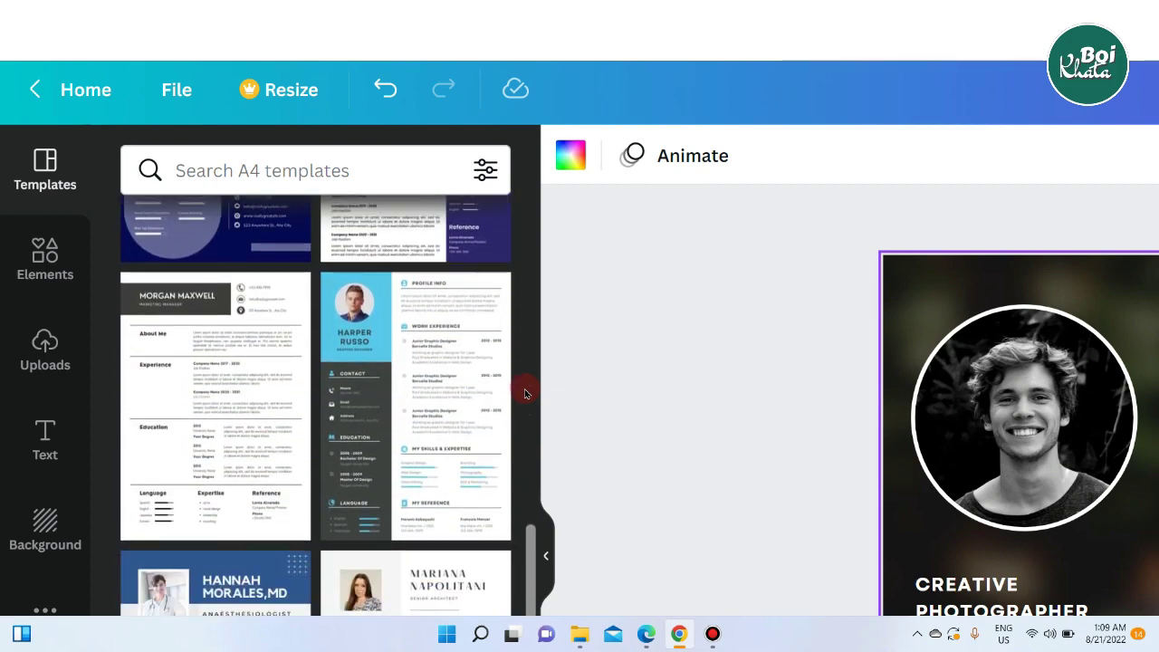
scroll(525, 392, "down", 10)
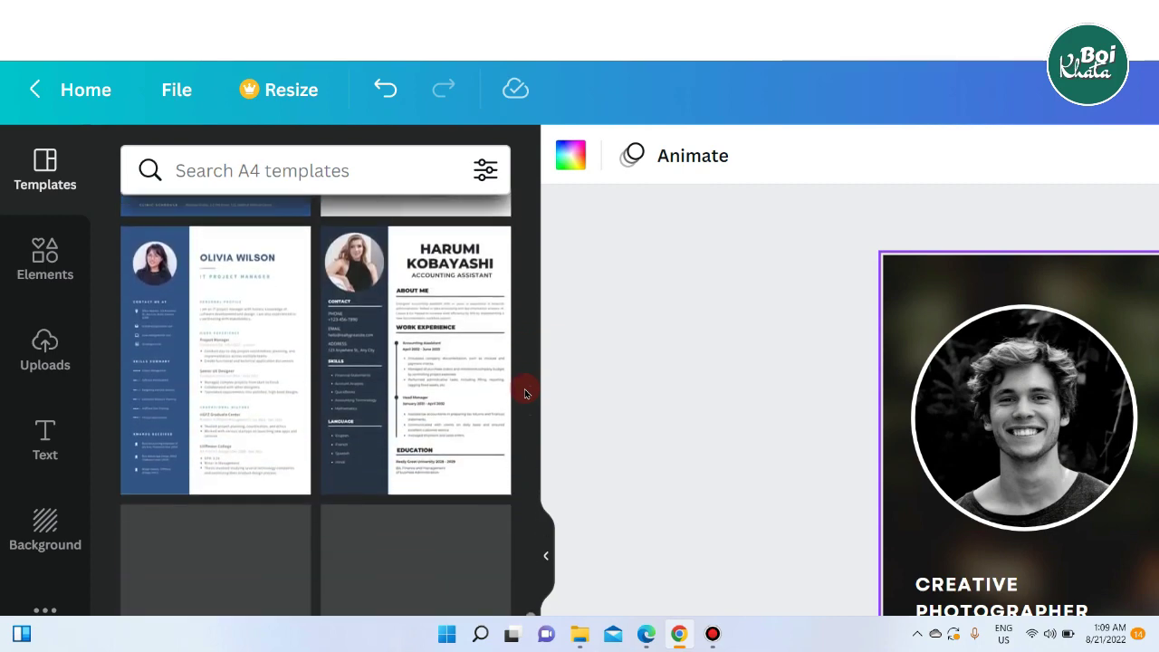
scroll(525, 391, "down", 5)
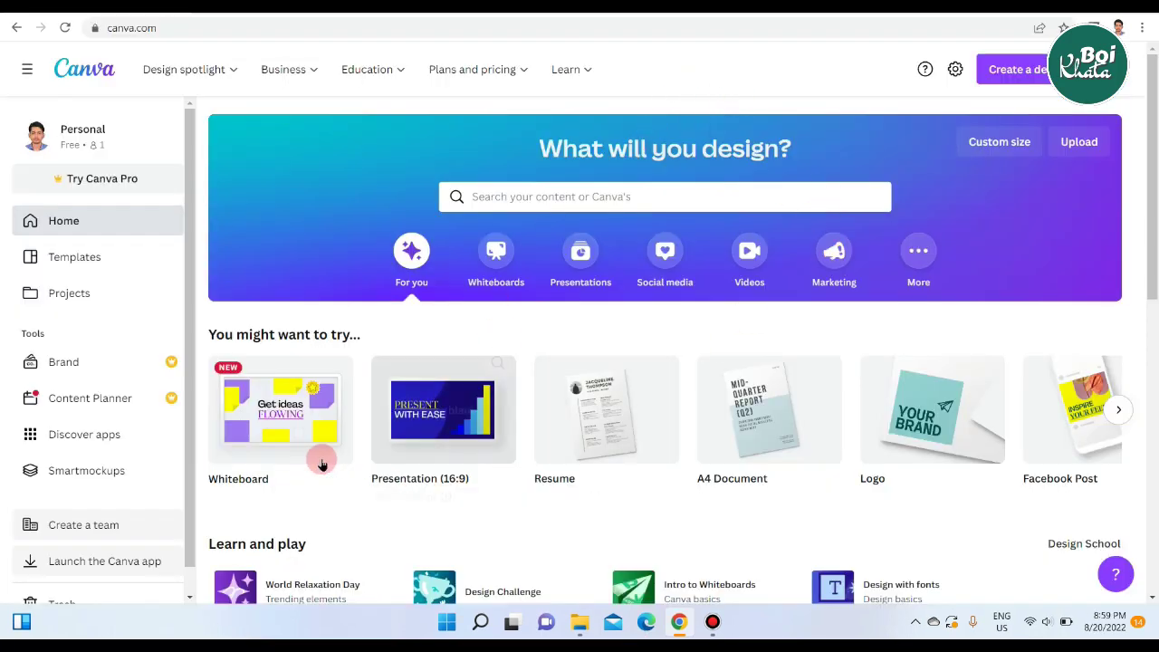
mouse_move(477, 458)
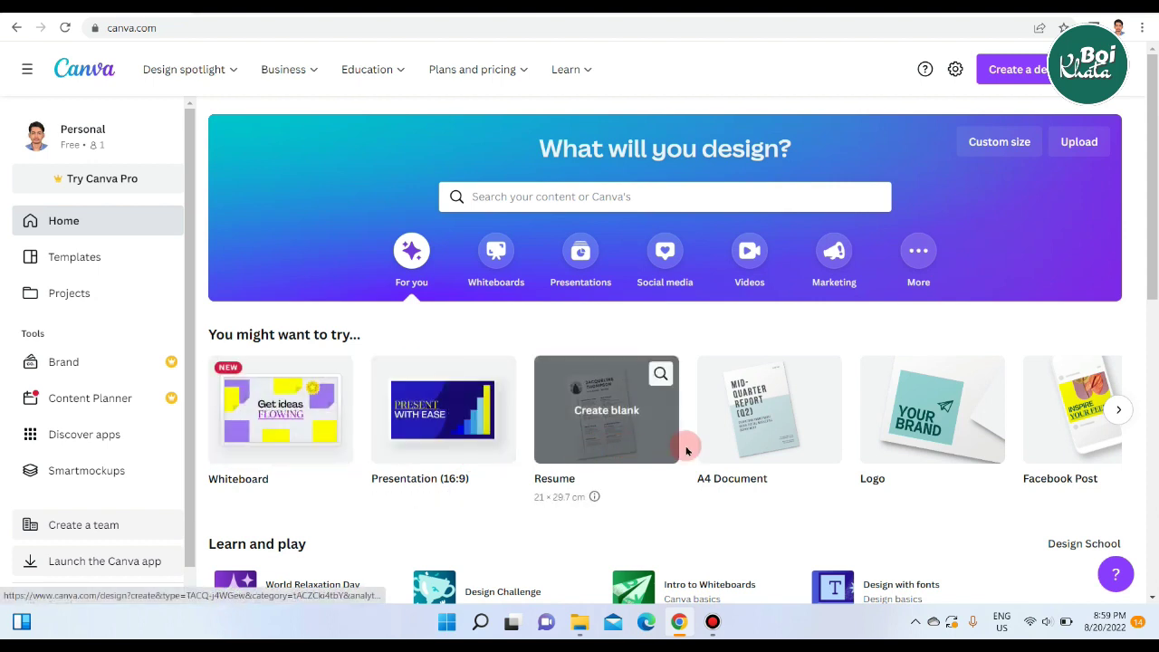
mouse_move(937, 440)
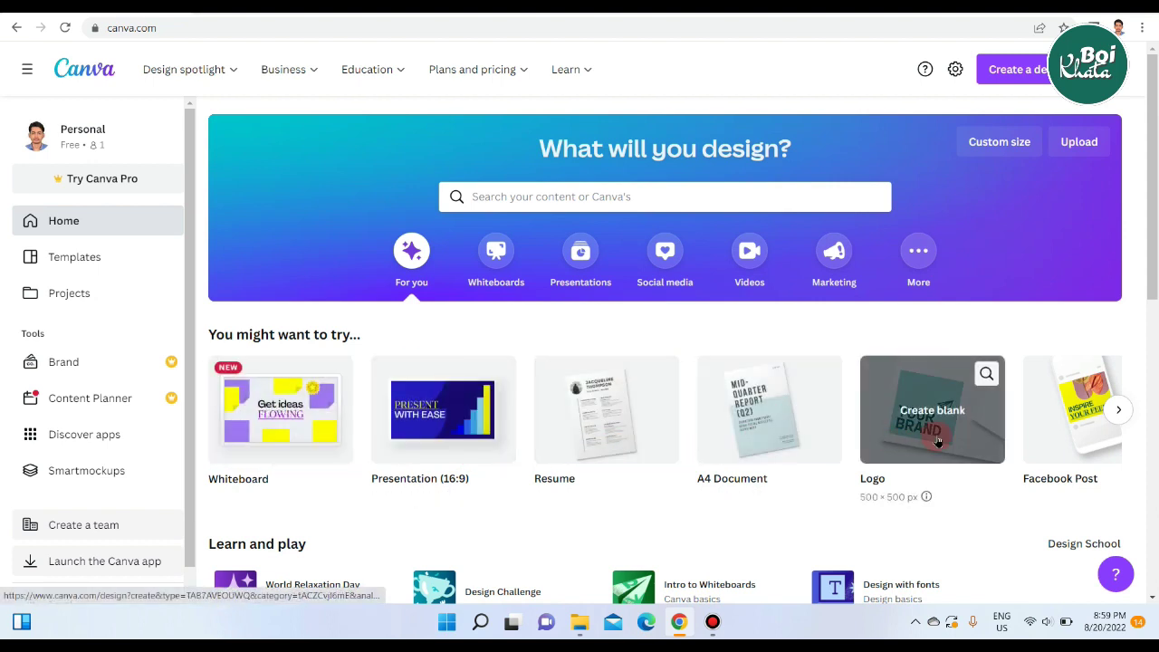
left_click(1118, 409)
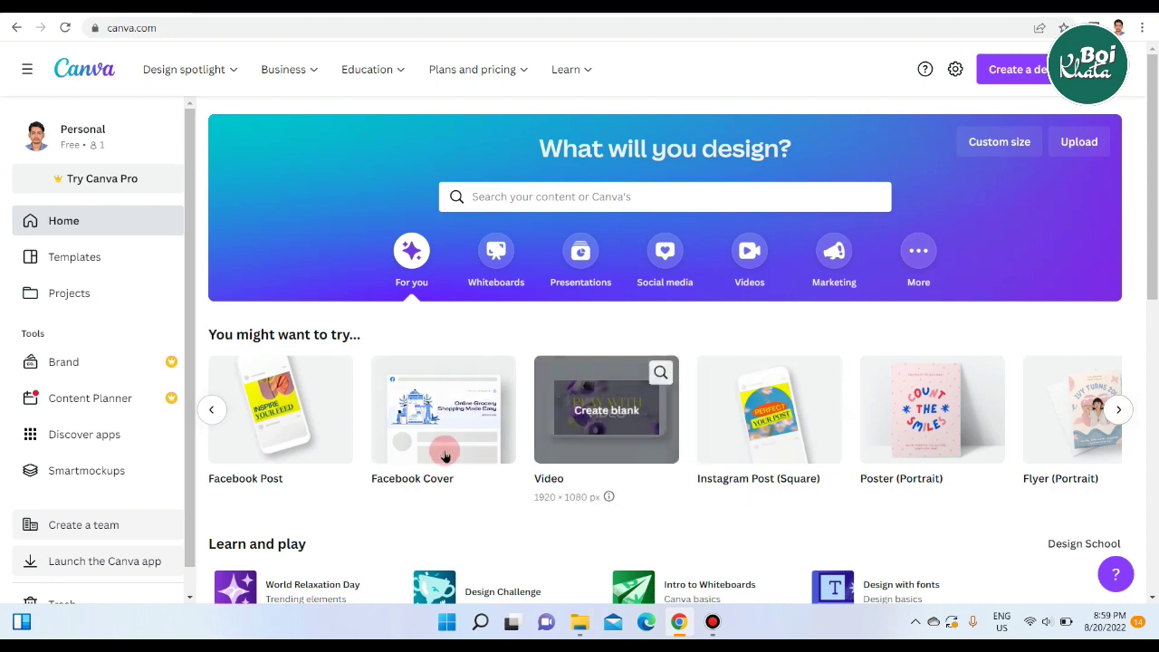
mouse_move(976, 452)
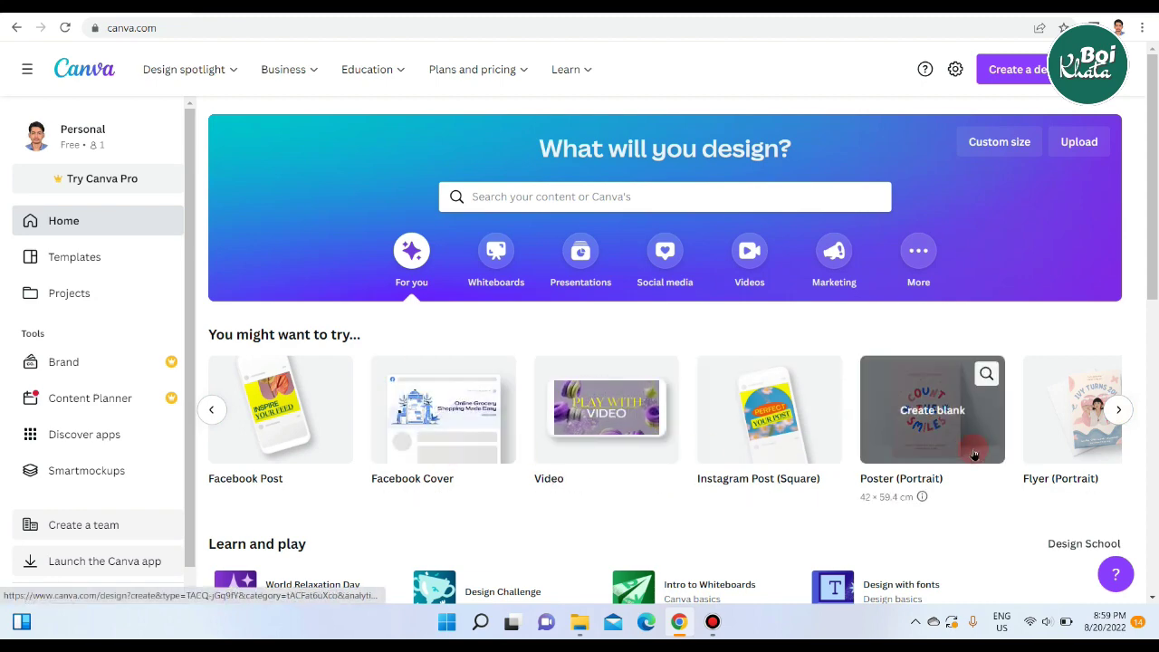
mouse_move(588, 443)
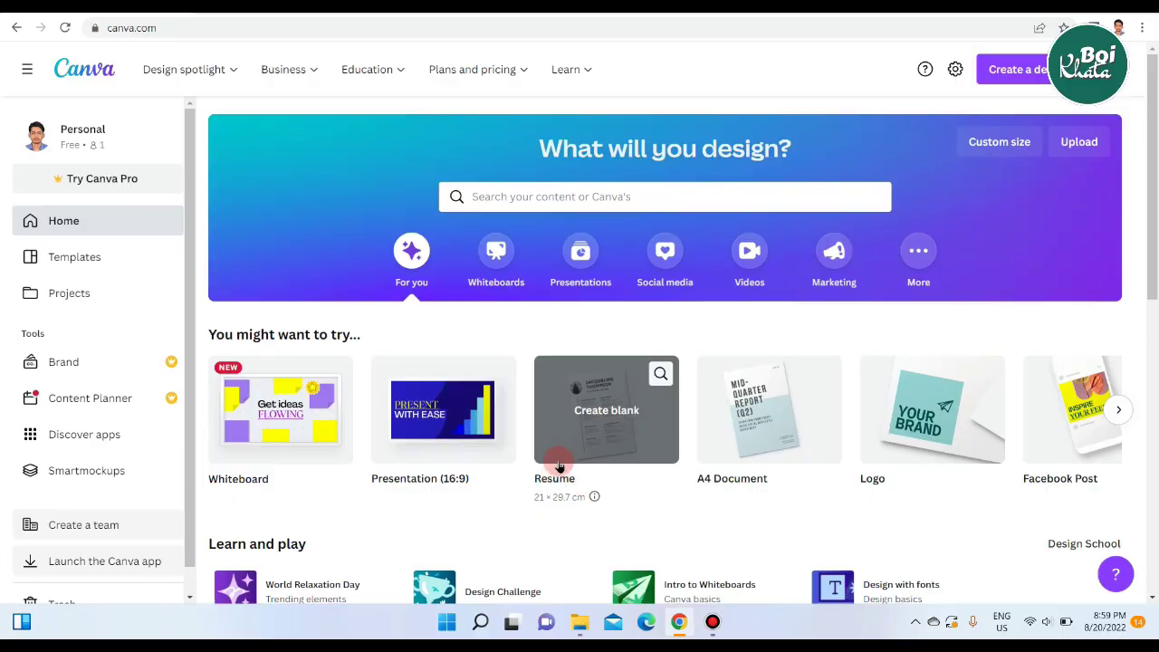
left_click(588, 383)
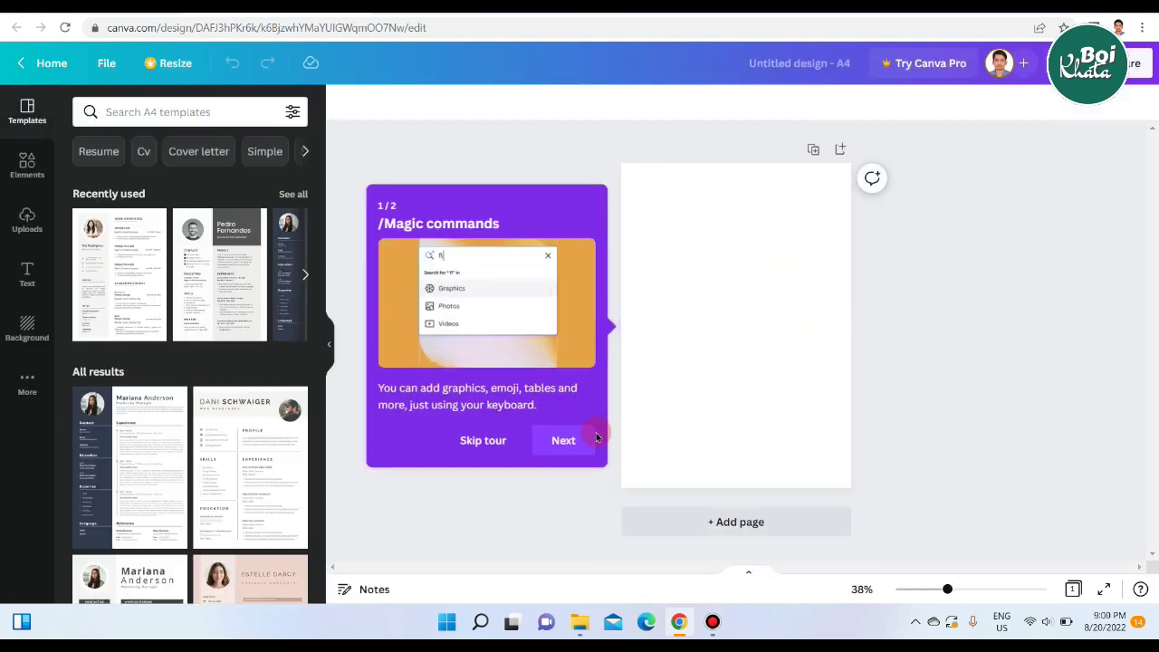
Skip the Magic commands tour and browse the resume templates in the Templates panel.
left_click(483, 444)
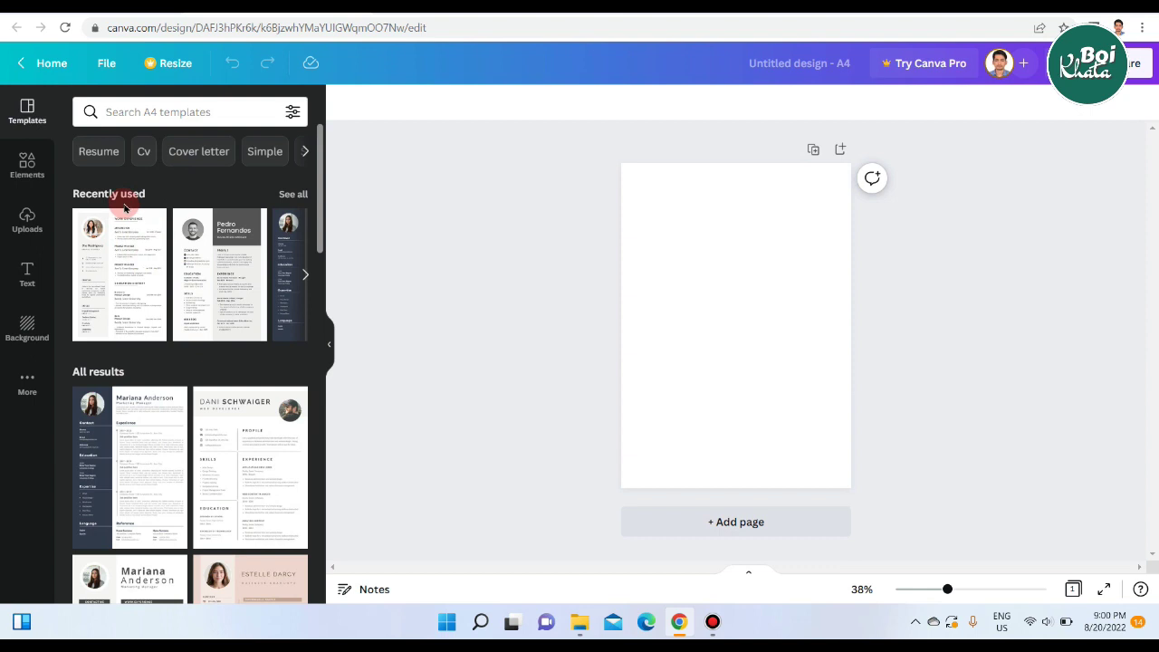
scroll(126, 362, "down", 1)
scroll(204, 349, "down", 2)
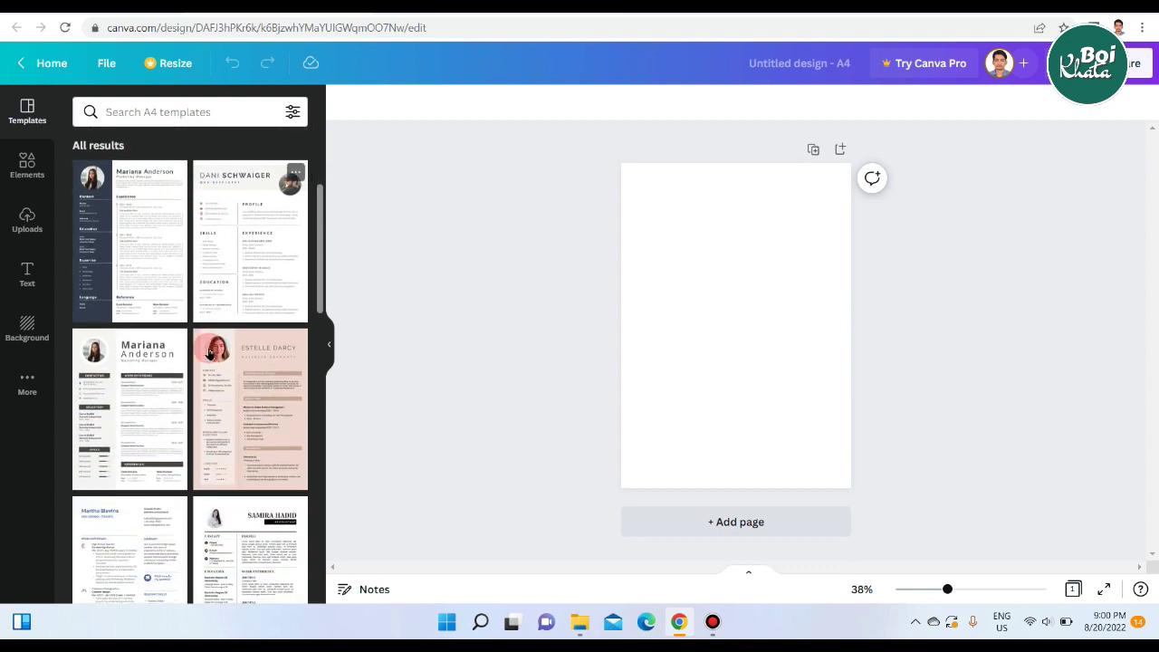
scroll(208, 353, "down", 2)
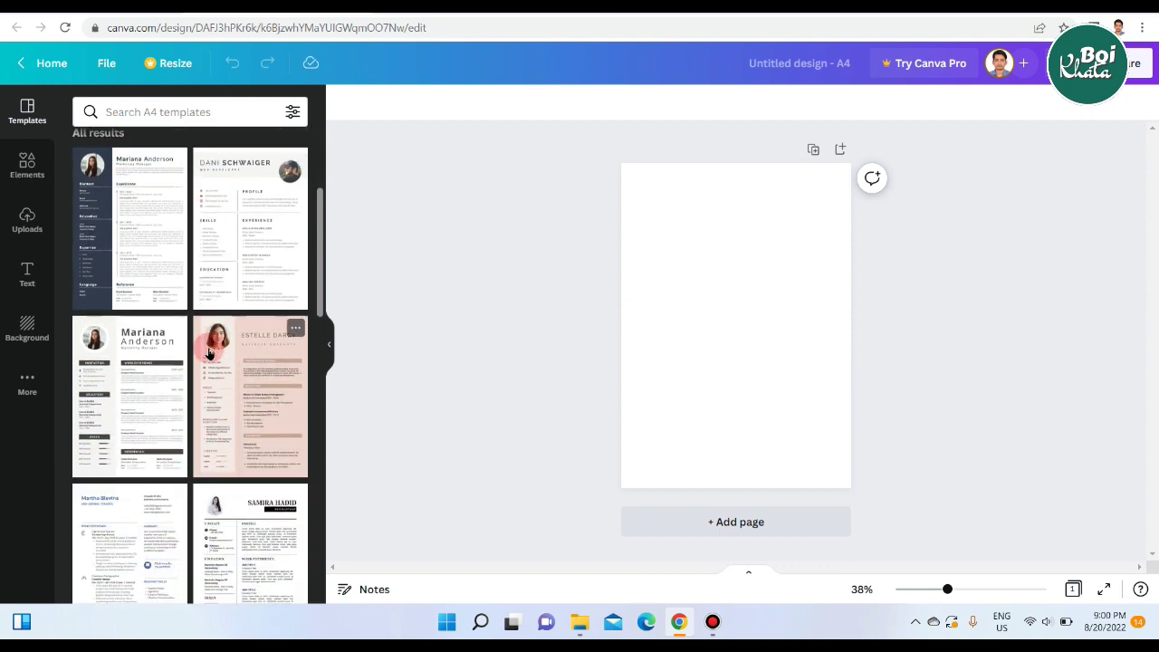
scroll(208, 353, "down", 2)
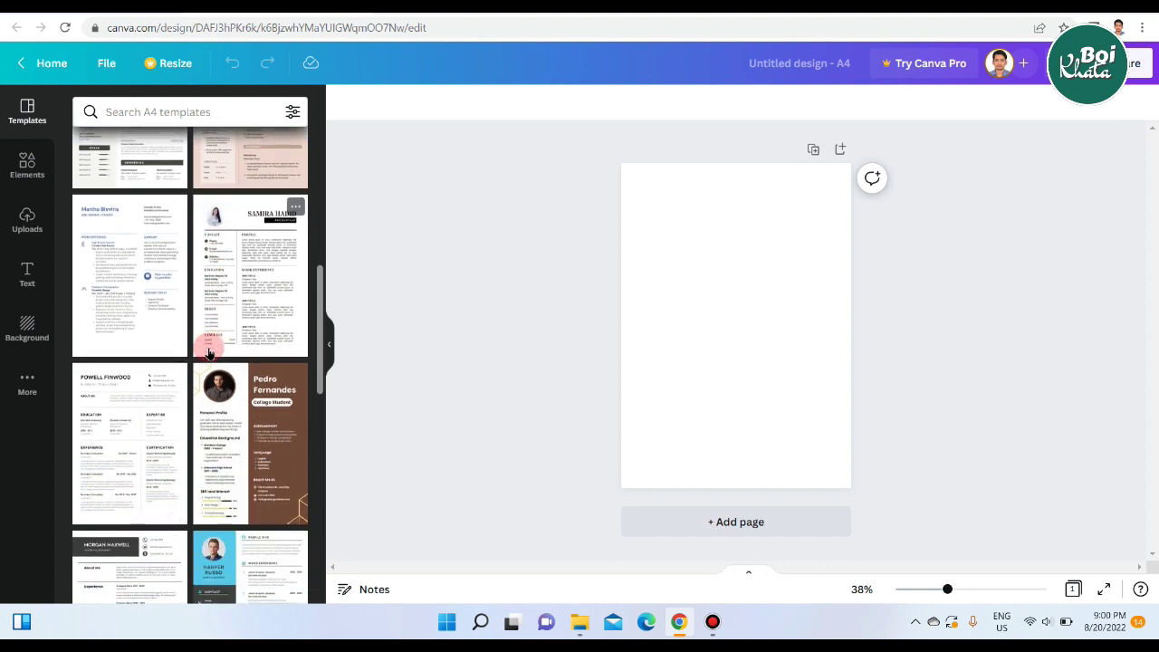
scroll(208, 353, "down", 6)
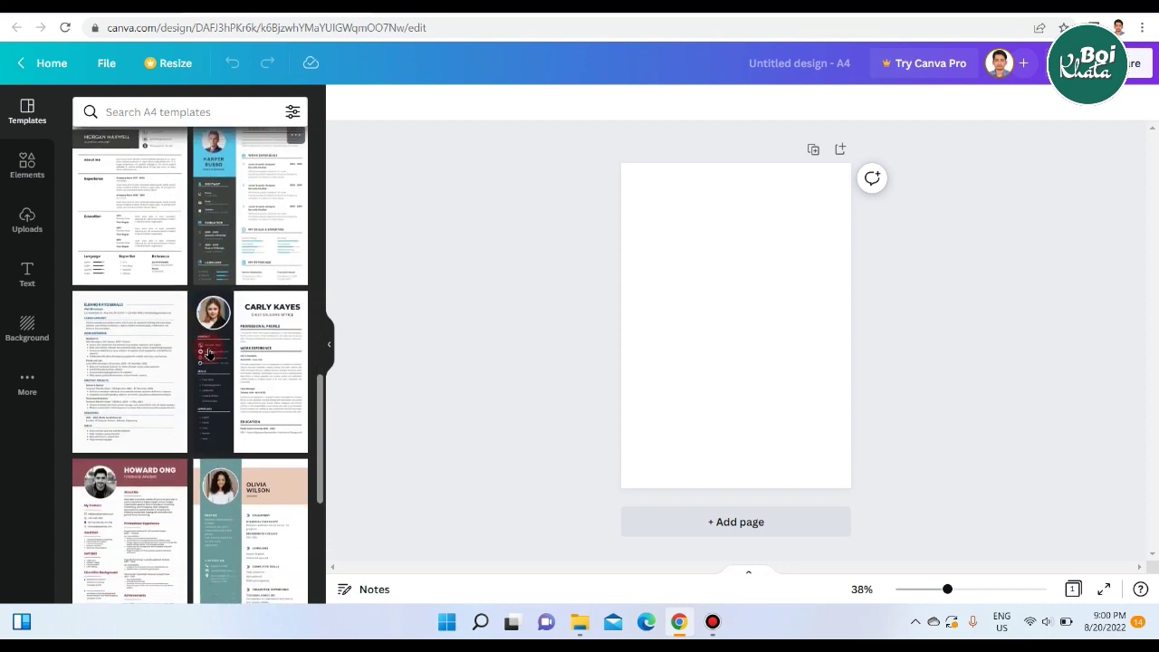
scroll(208, 353, "down", 2)
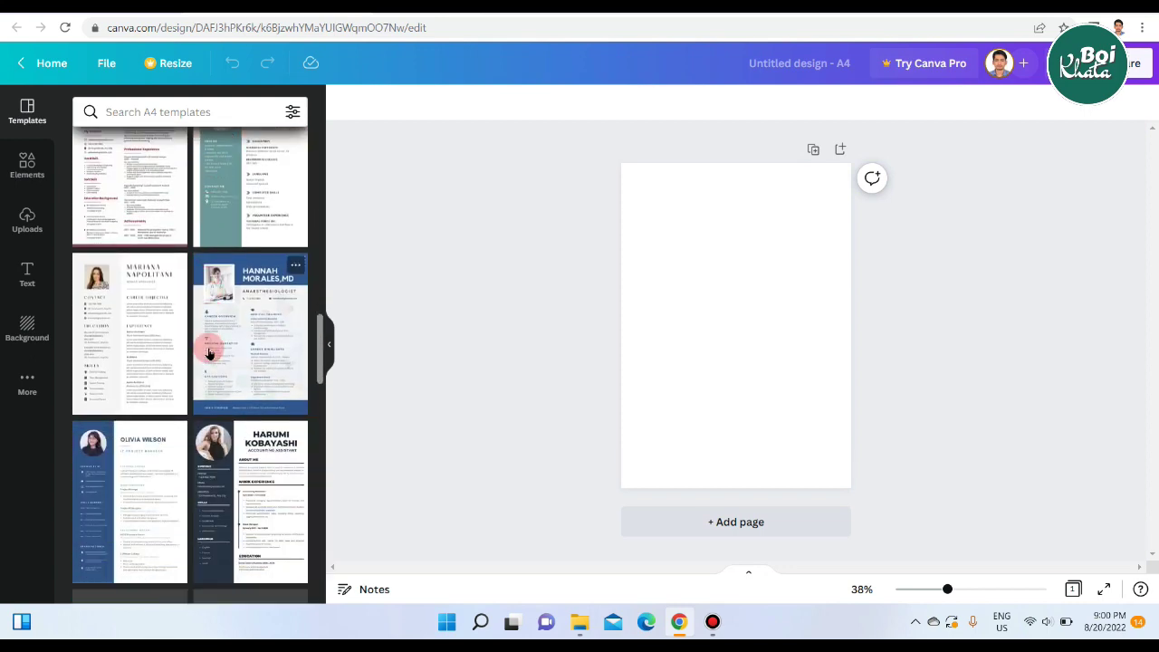
scroll(209, 353, "down", 3)
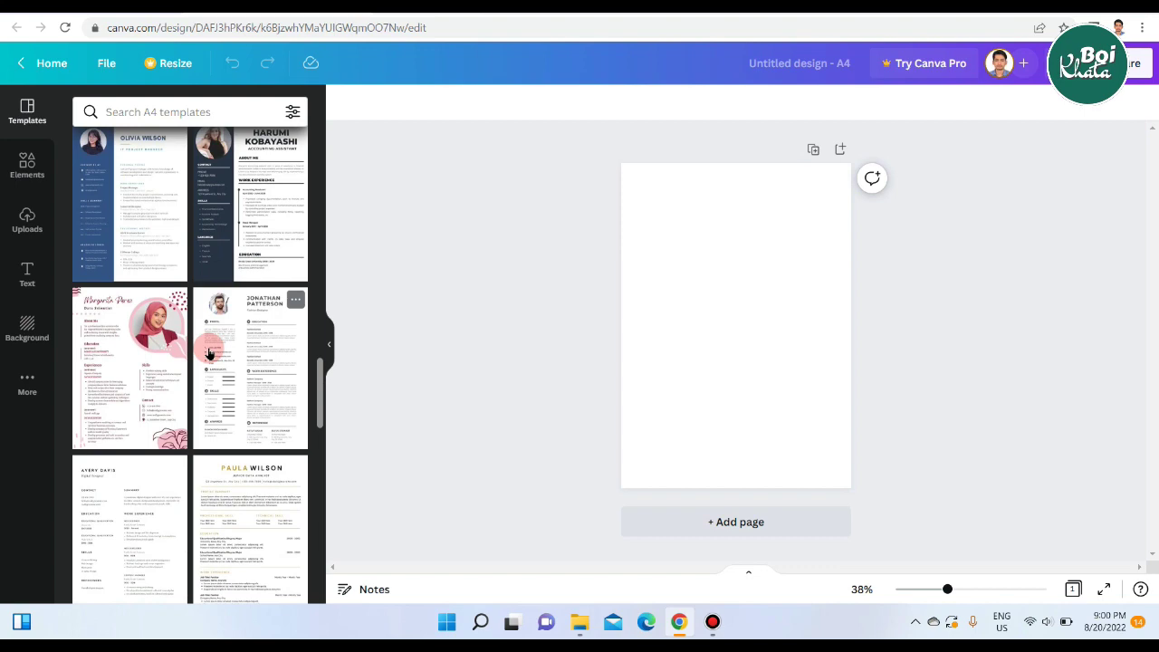
scroll(210, 353, "up", 10)
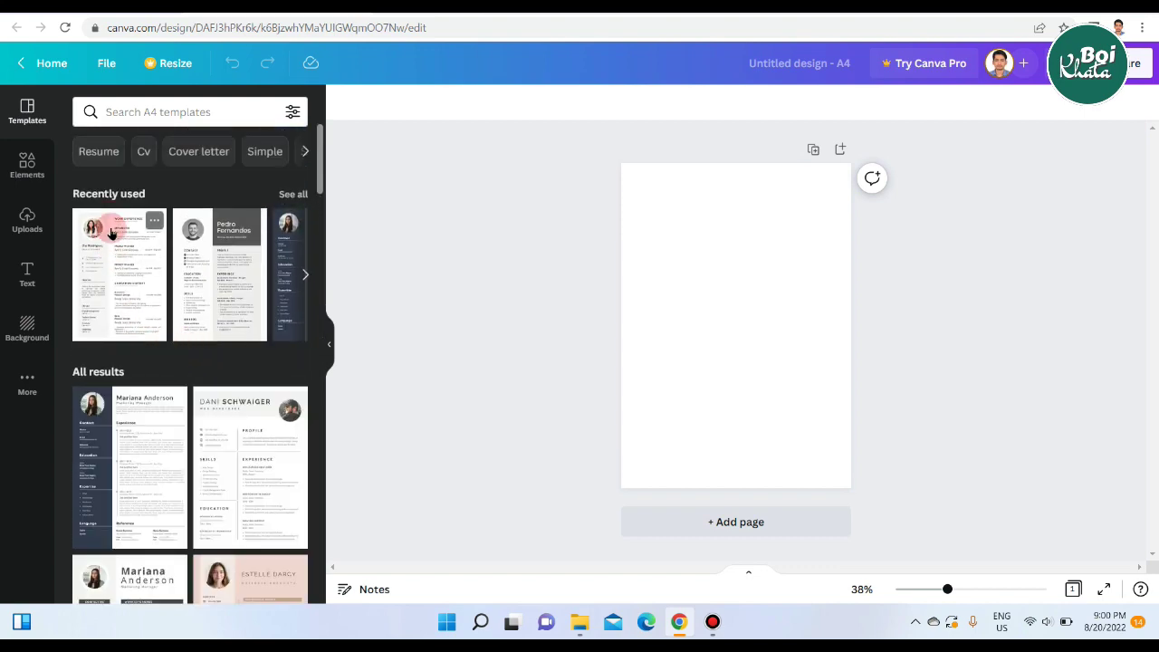
Apply the recently used grey-sidebar, circular-photo resume template and view it at 80% zoom.
left_click(126, 262)
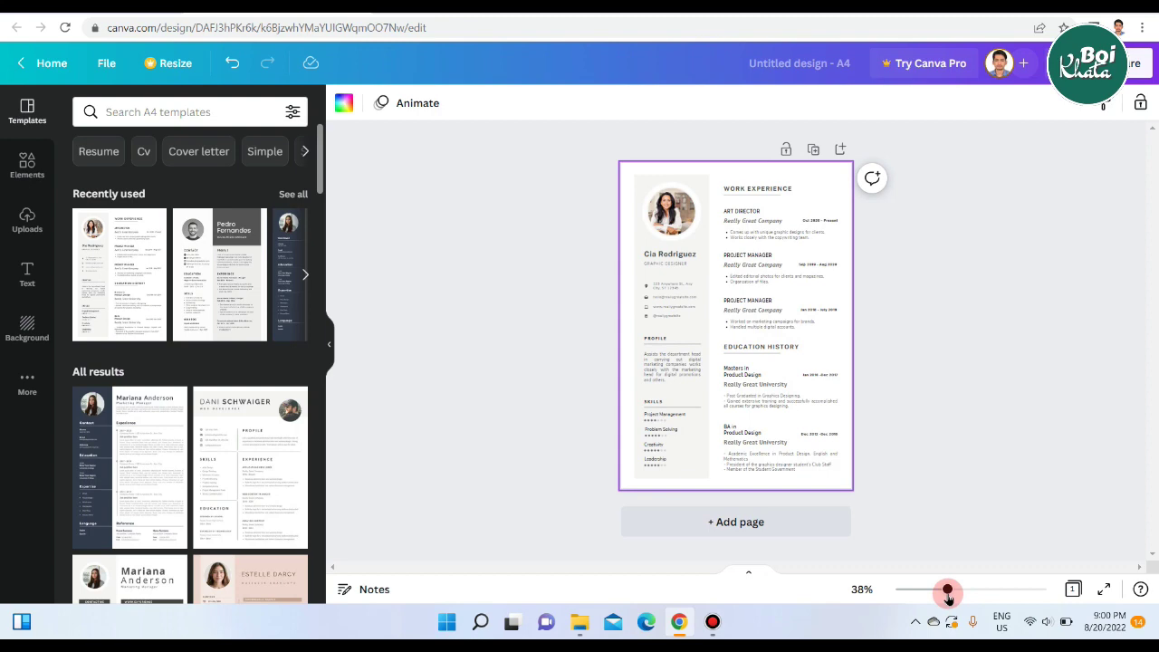
left_click_drag(947, 590, 963, 590)
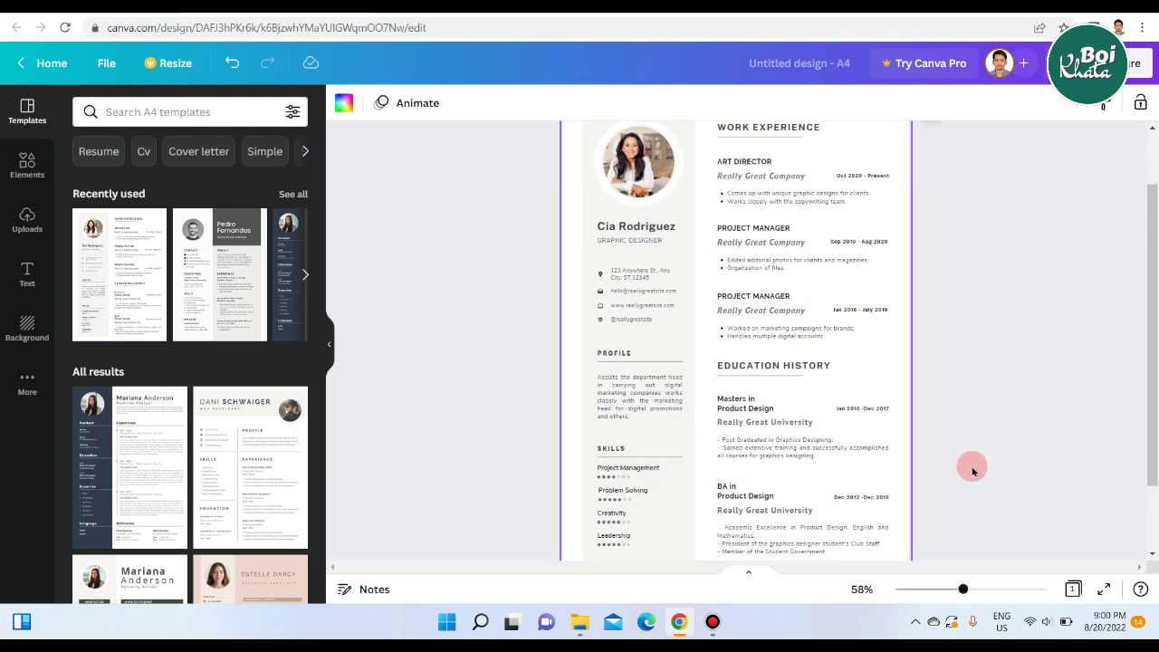
left_click_drag(962, 592, 974, 590)
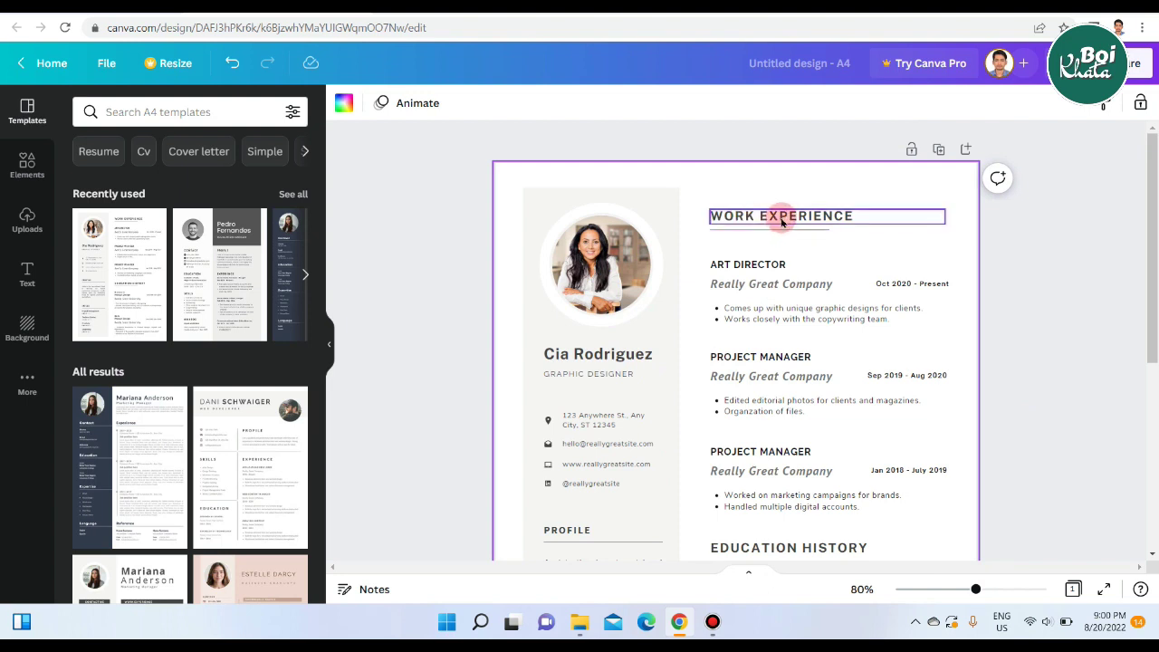
scroll(993, 406, "down", 2)
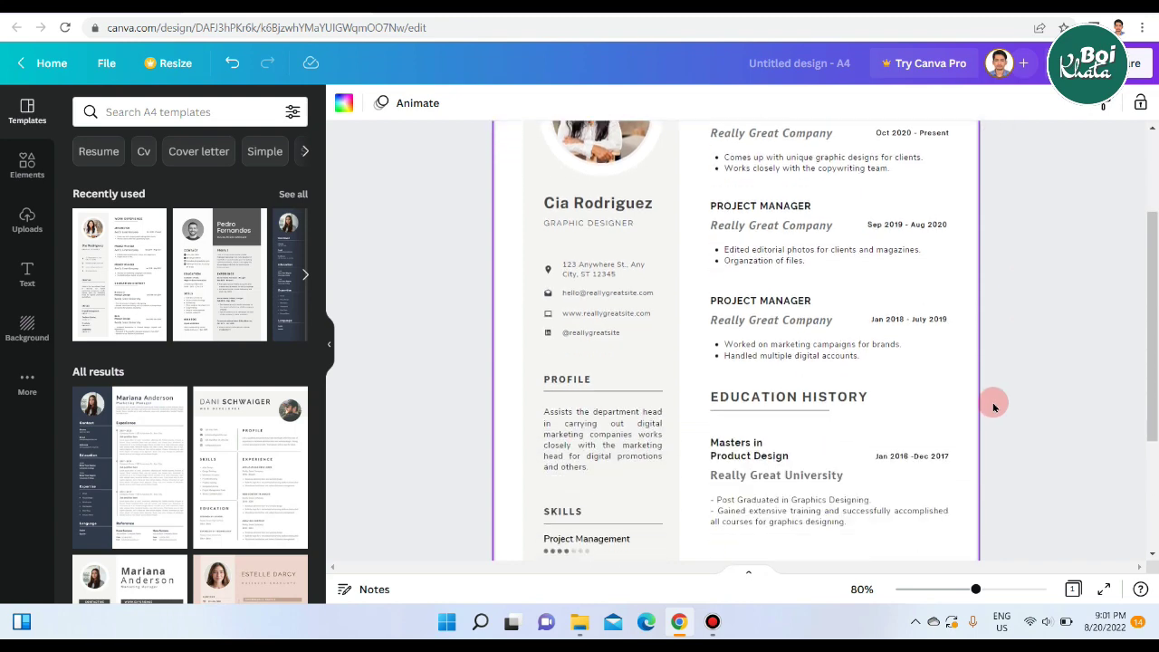
scroll(1074, 344, "down", 2)
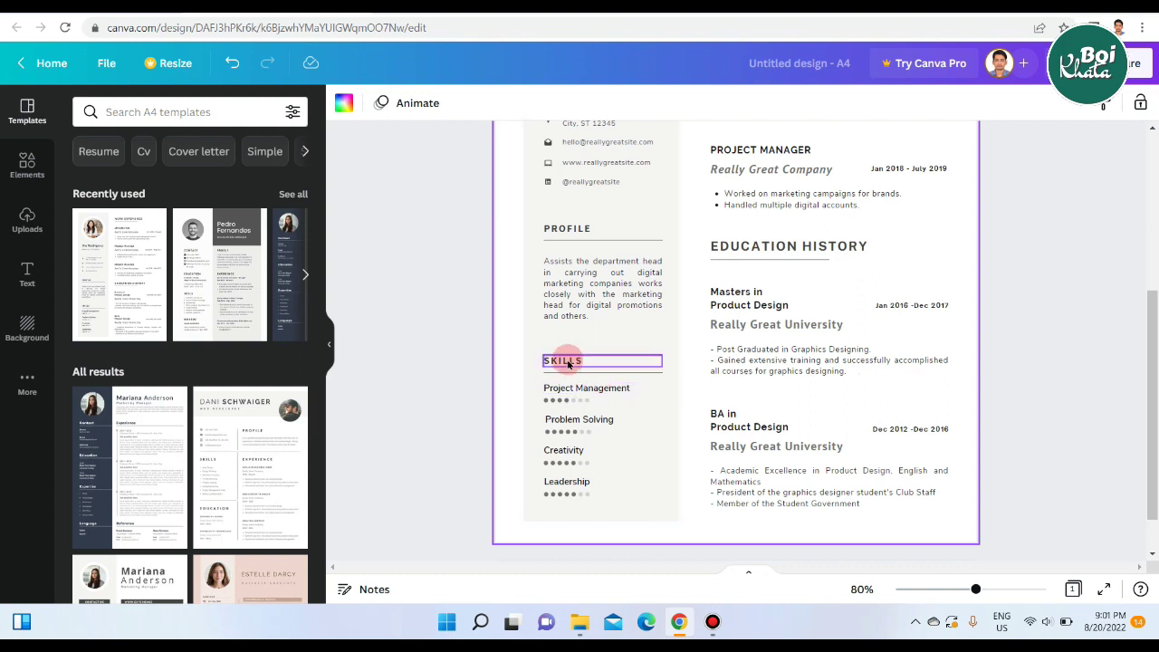
scroll(569, 363, "up", 2)
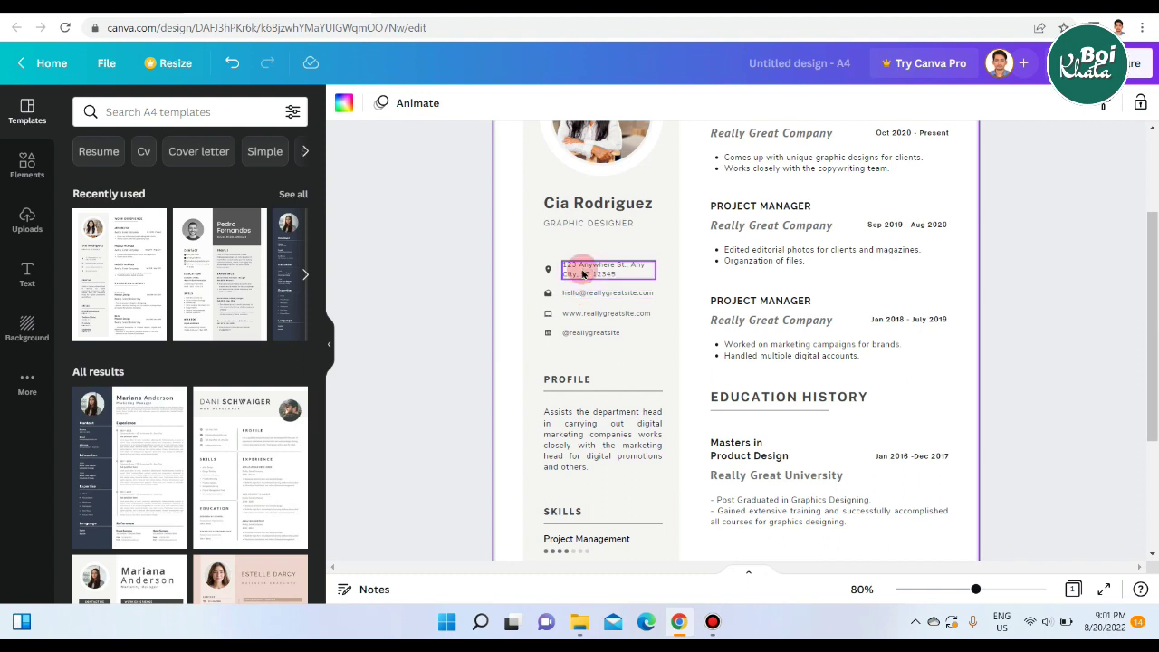
scroll(995, 277, "up", 2)
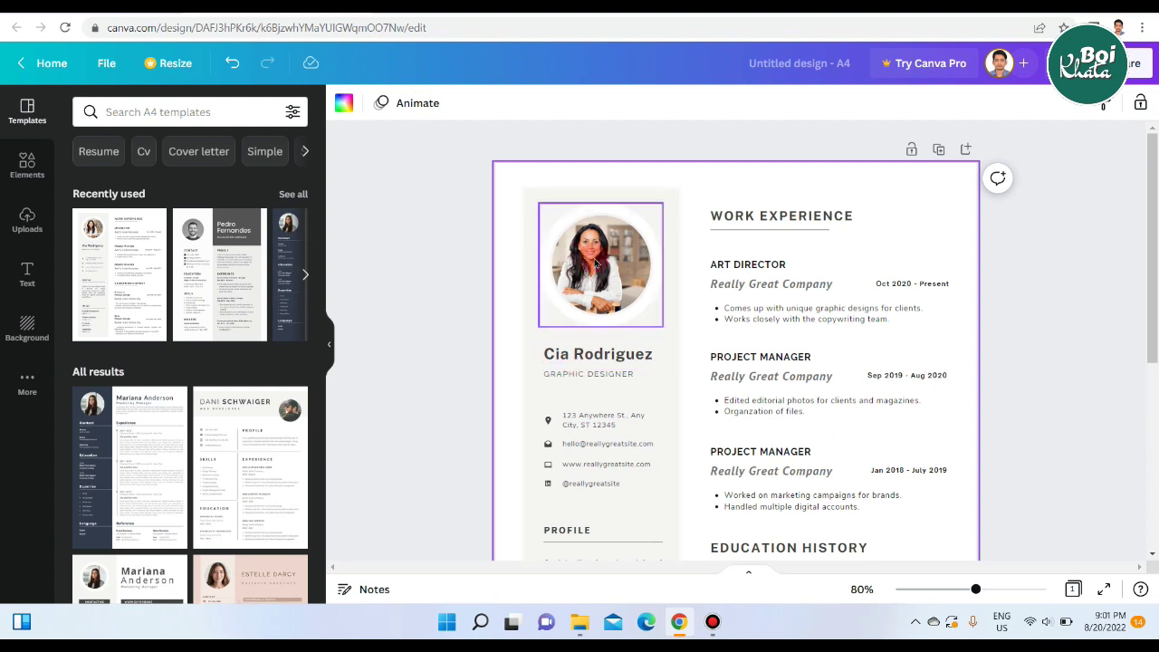
Delete only the sample portrait image, keeping the circular profile frame in place.
left_click(598, 265)
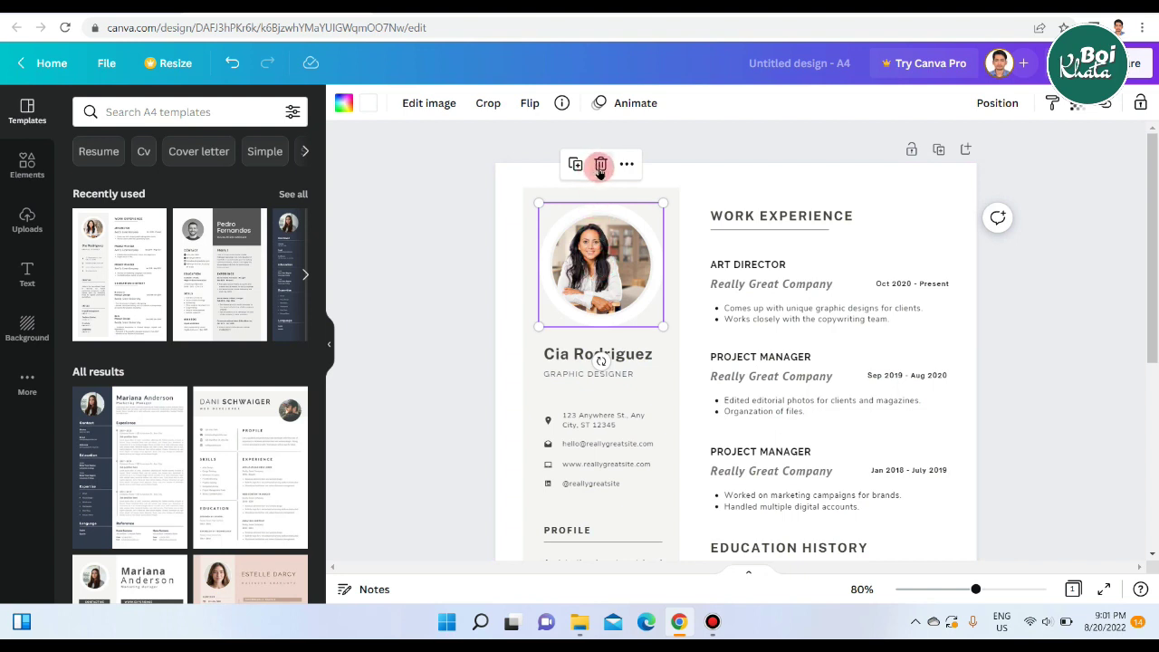
left_click(599, 167)
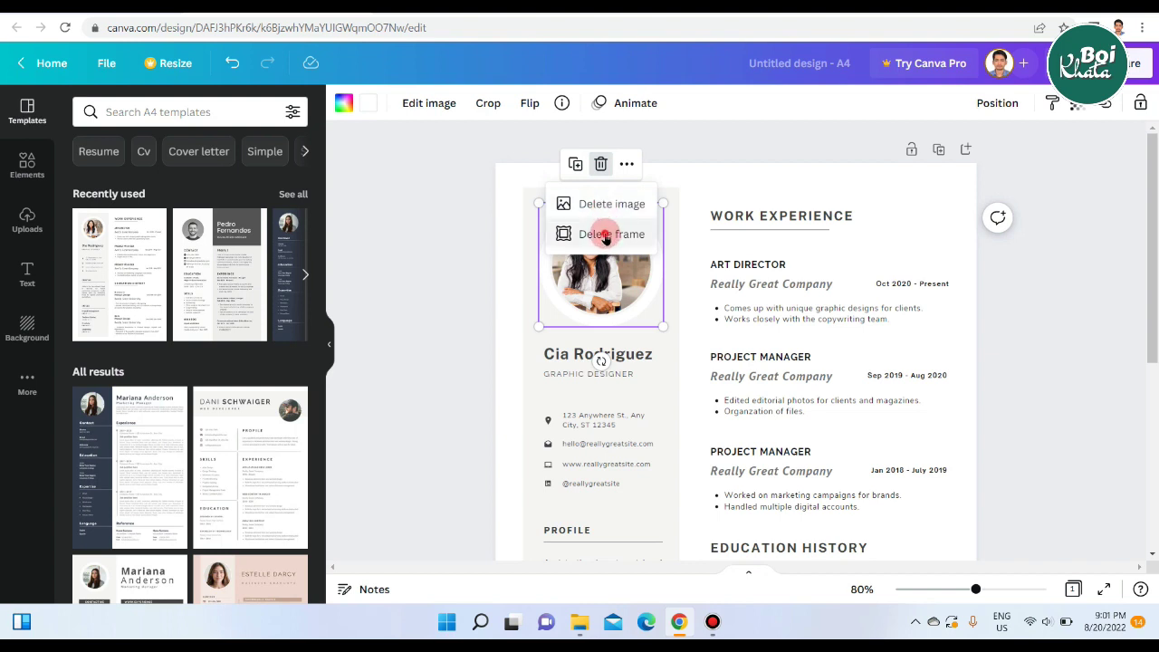
left_click(606, 234)
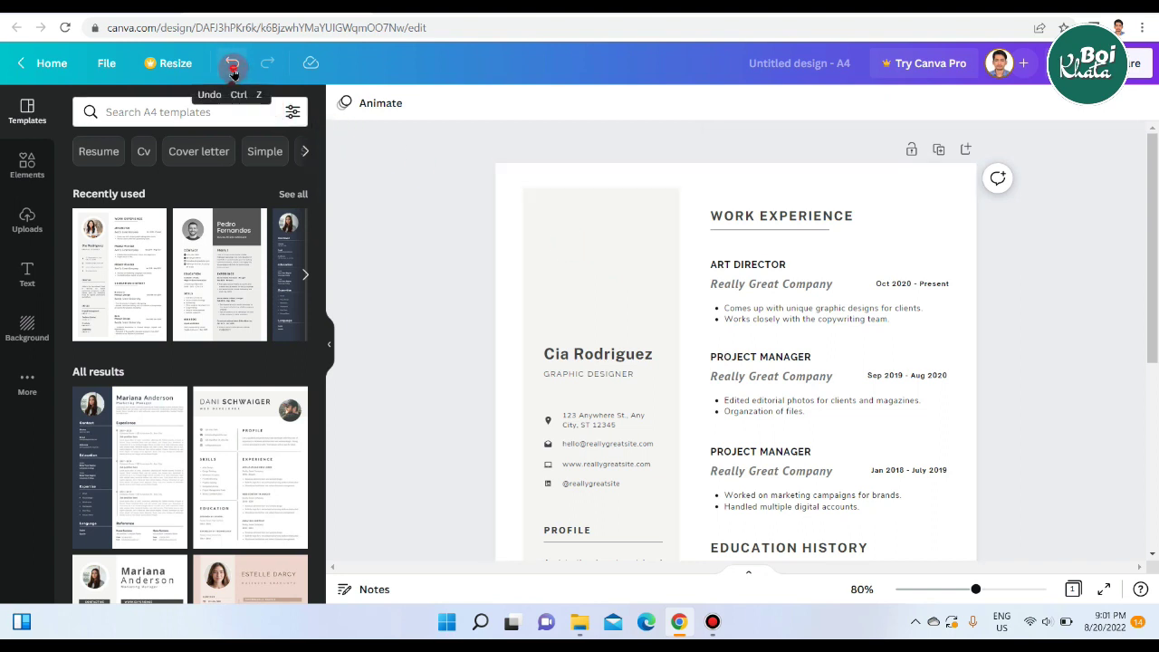
left_click(233, 68)
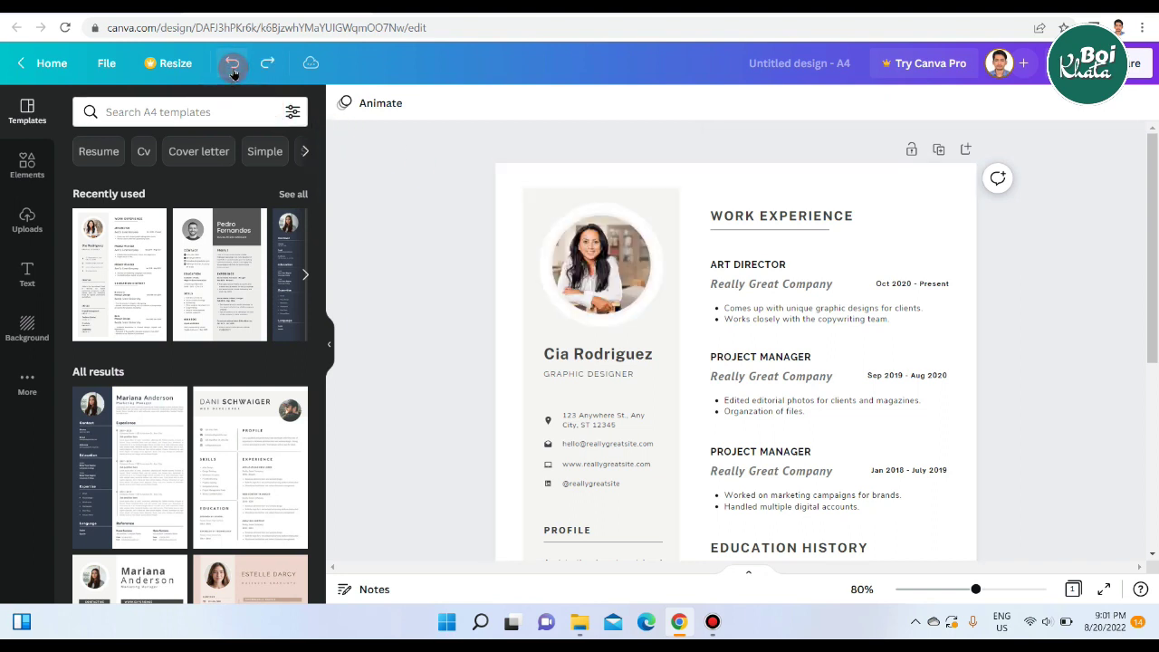
left_click(601, 252)
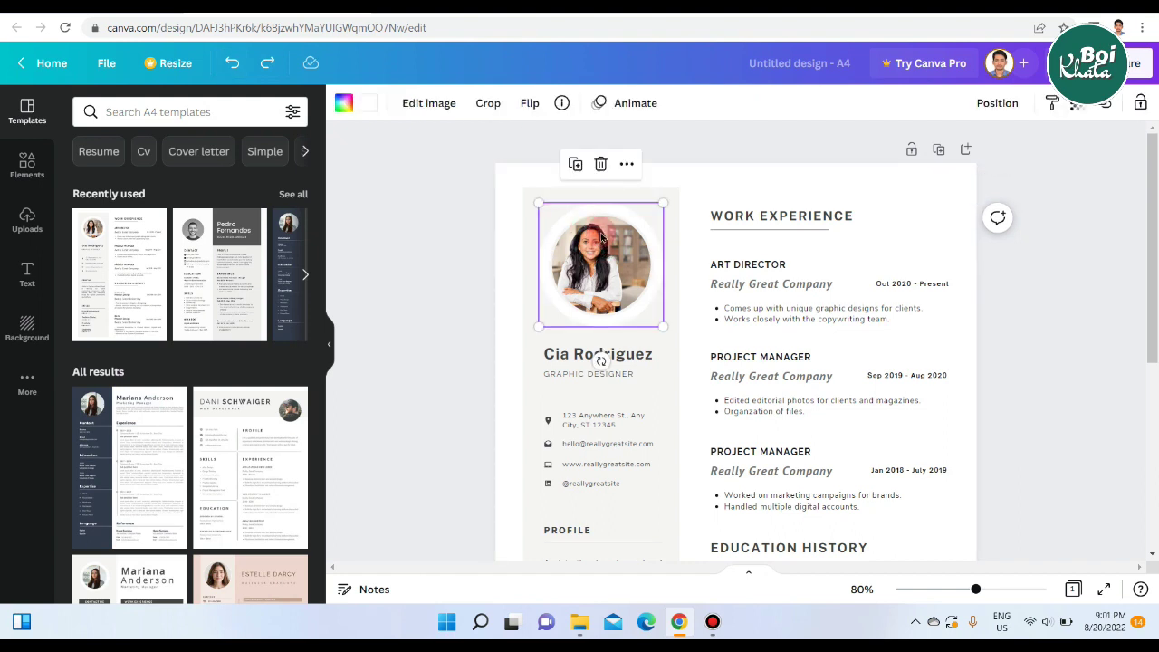
left_click(600, 223)
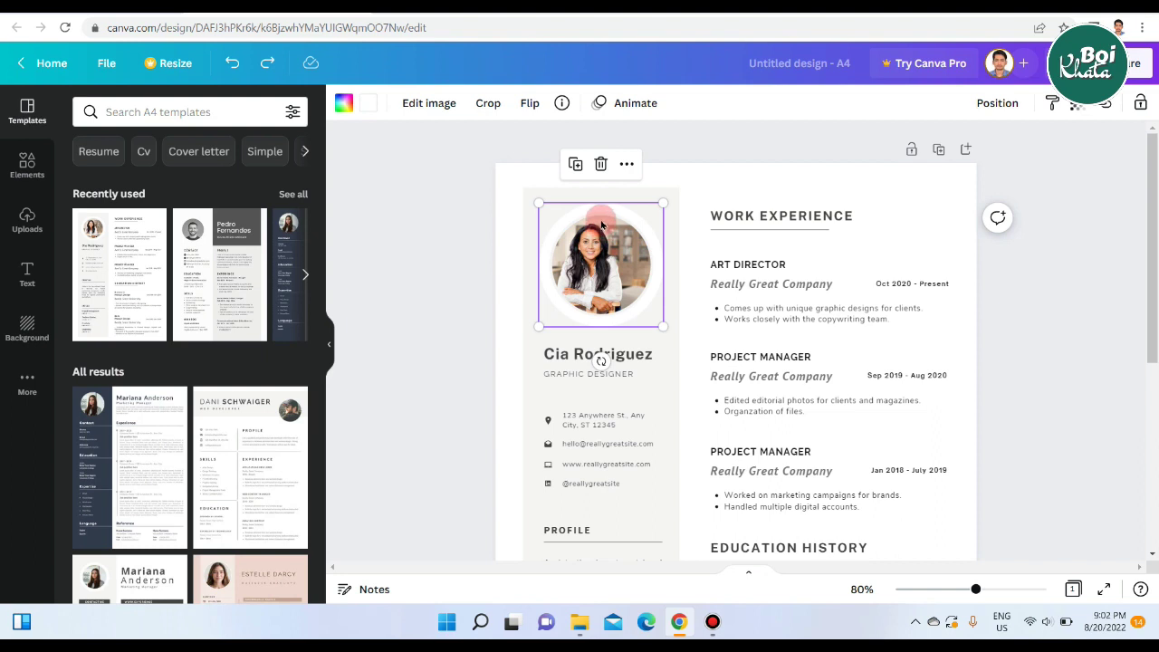
left_click(599, 165)
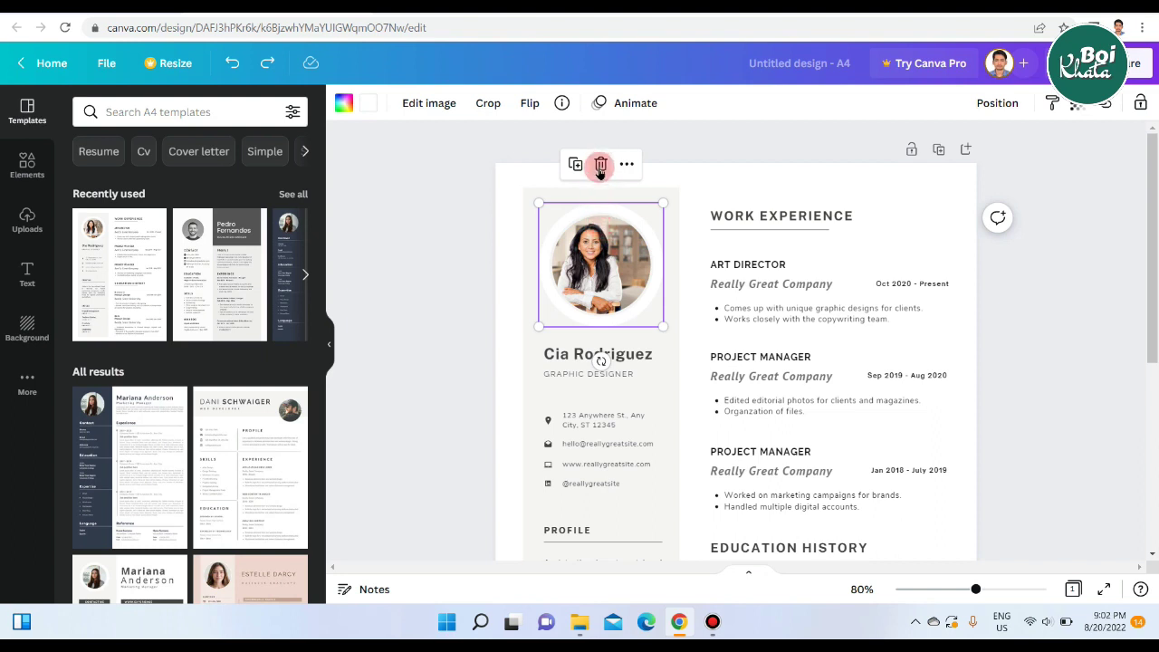
left_click(599, 208)
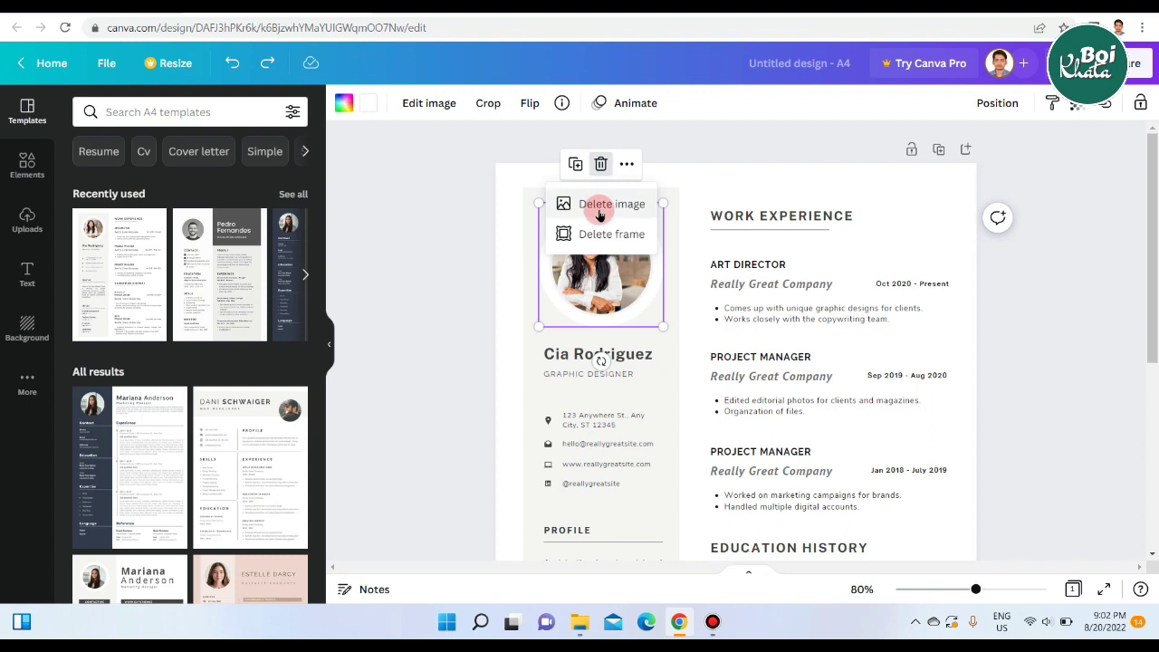
left_click(598, 210)
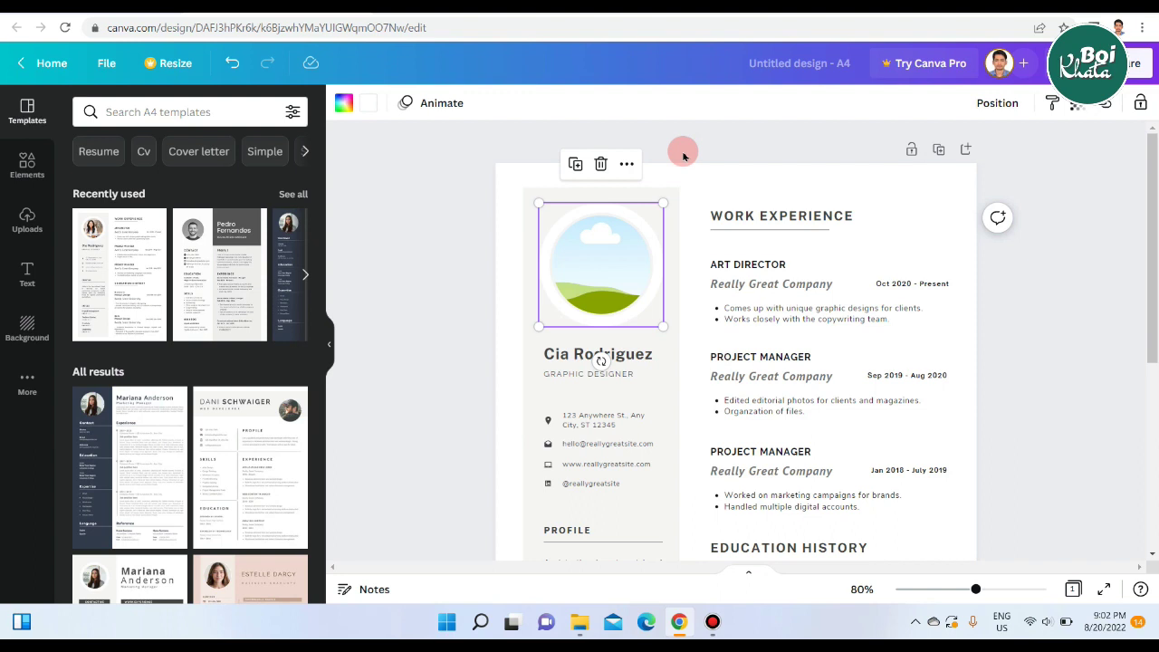
left_click(683, 156)
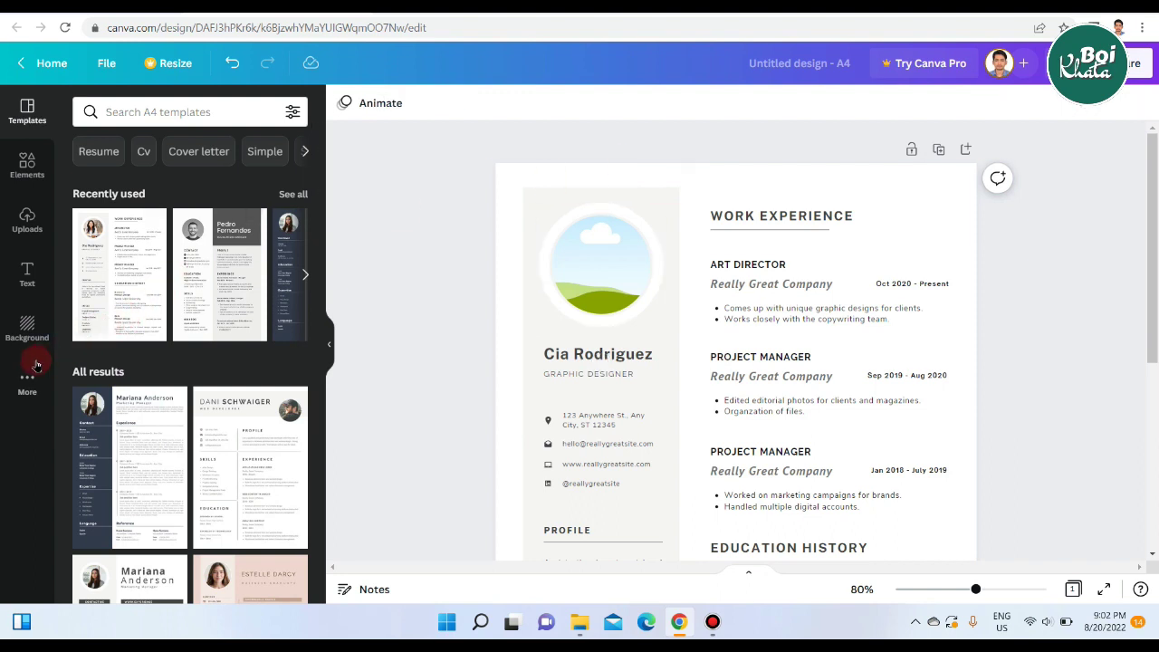
Upload a headshot photo, shrink it, and drop it into the circular profile frame.
left_click(27, 222)
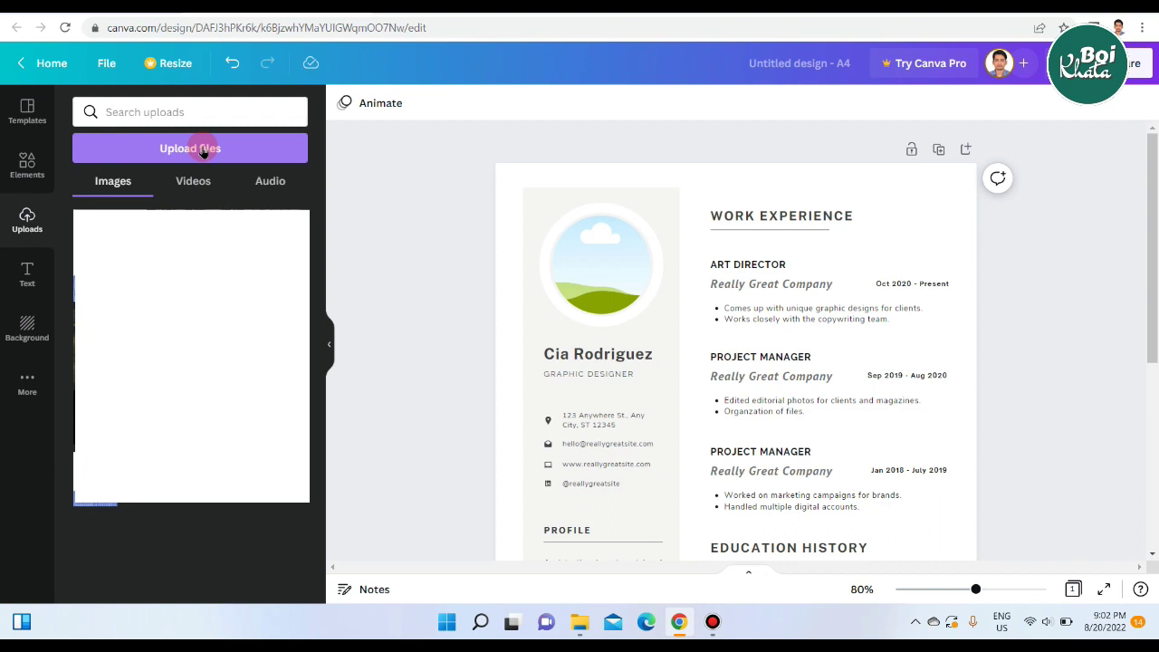
left_click(203, 151)
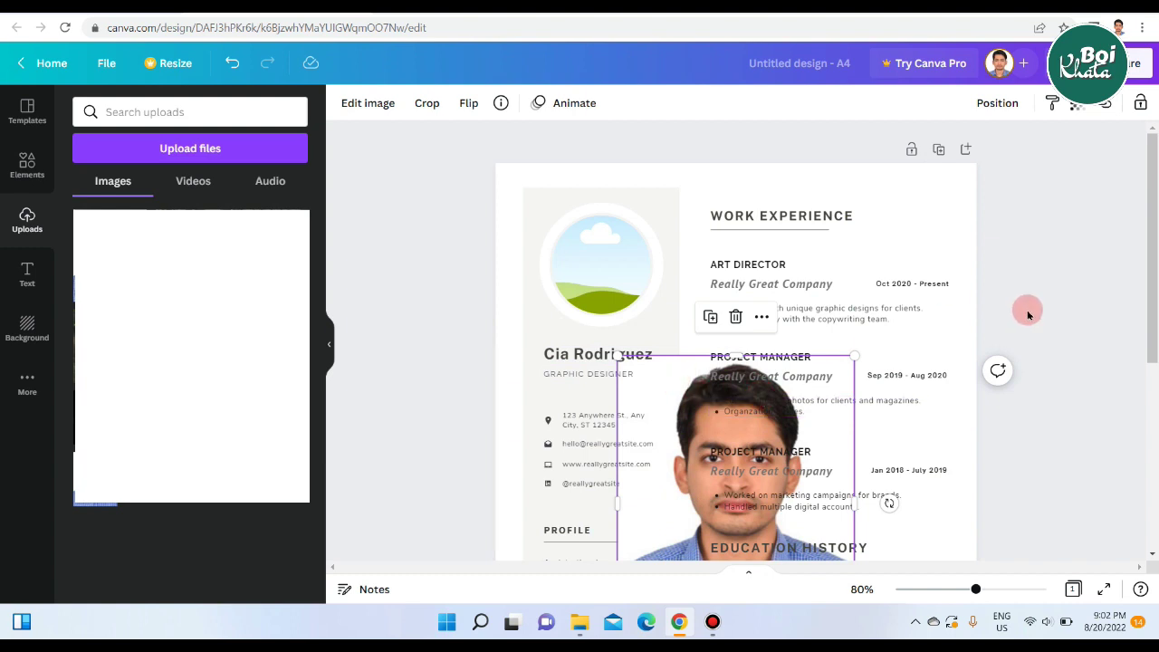
scroll(1027, 314, "down", 3)
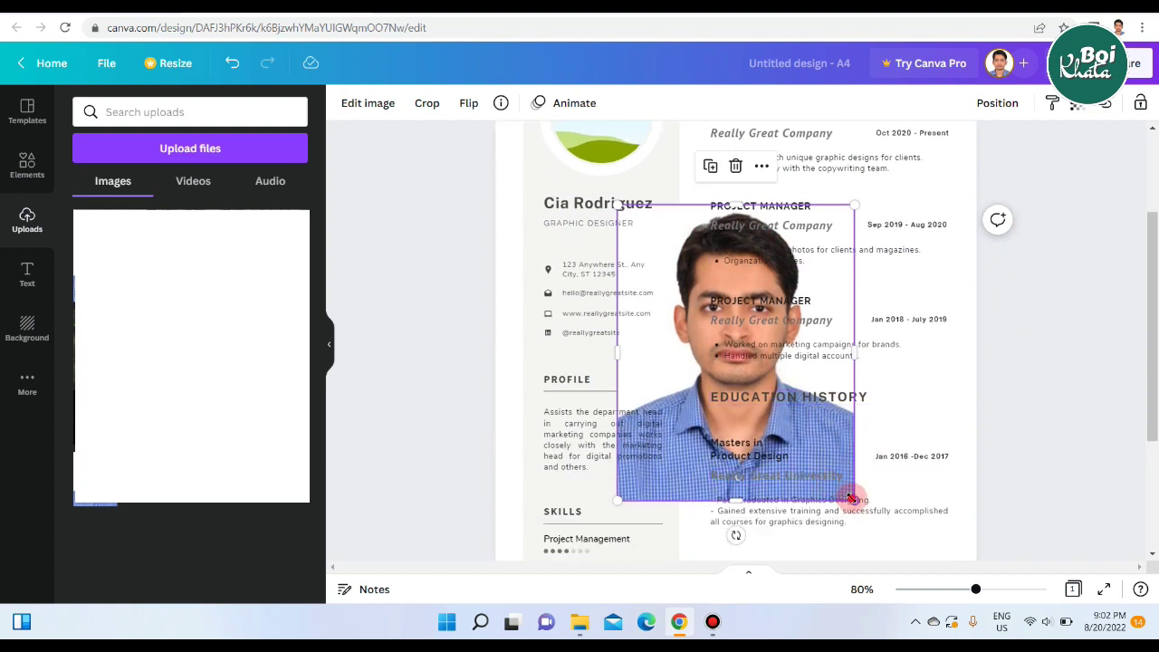
left_click_drag(850, 498, 691, 339)
scroll(1072, 294, "up", 1)
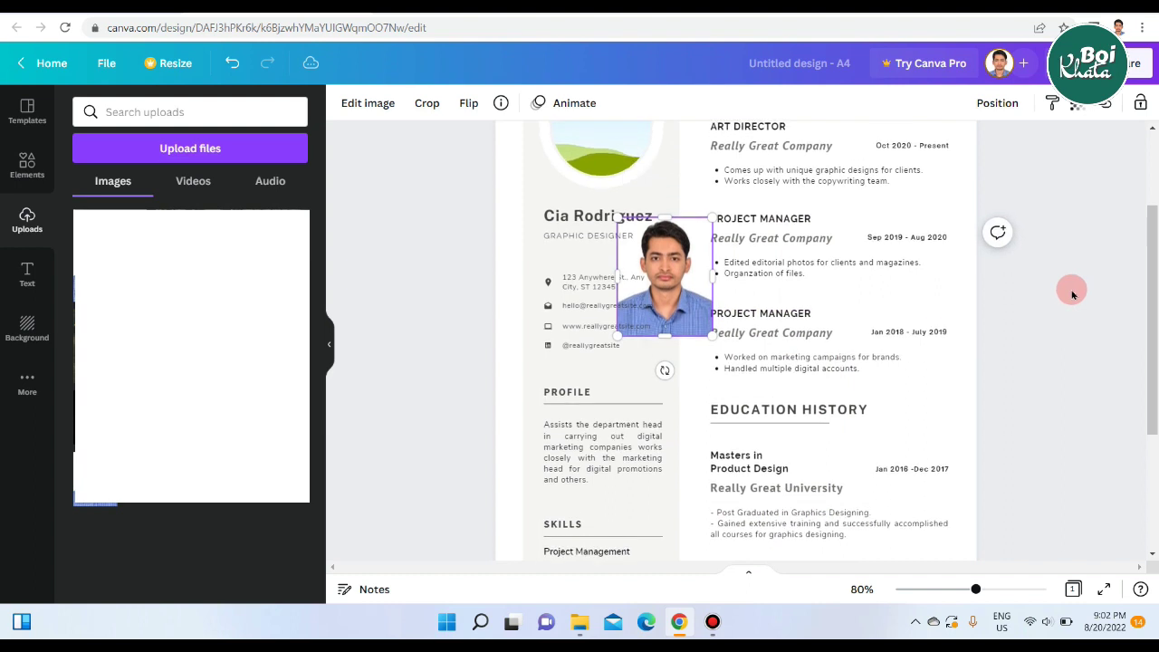
scroll(1071, 294, "up", 3)
left_click_drag(662, 399, 607, 274)
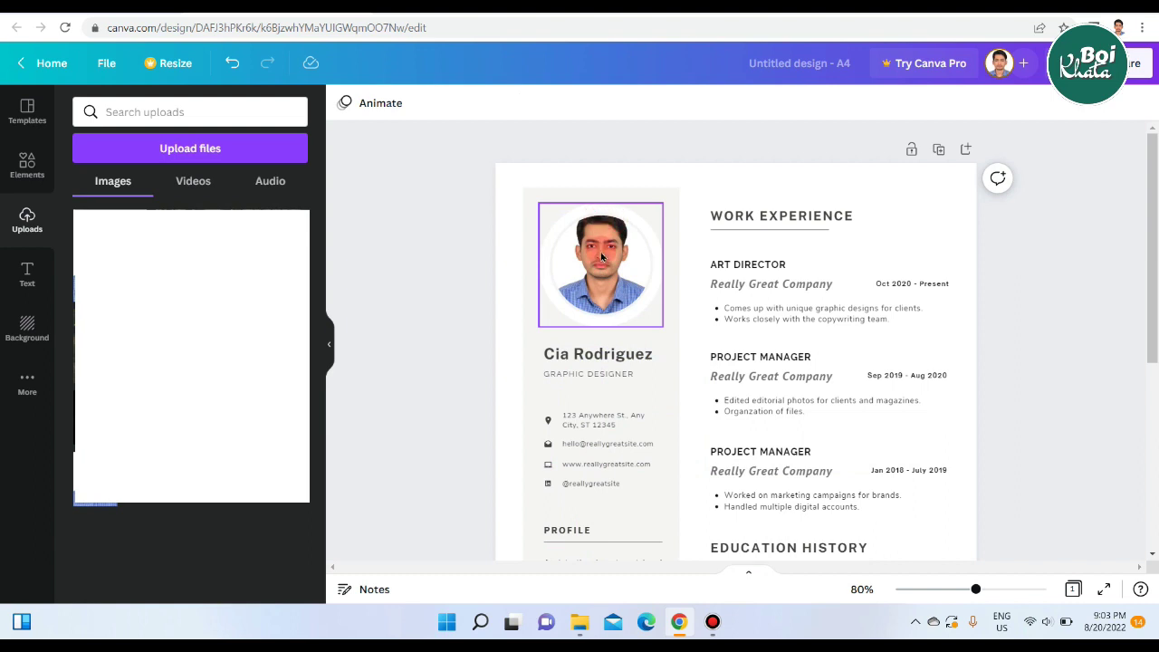
Shift the headshot down inside the circular frame so the face is centred, then apply.
double_click(600, 255)
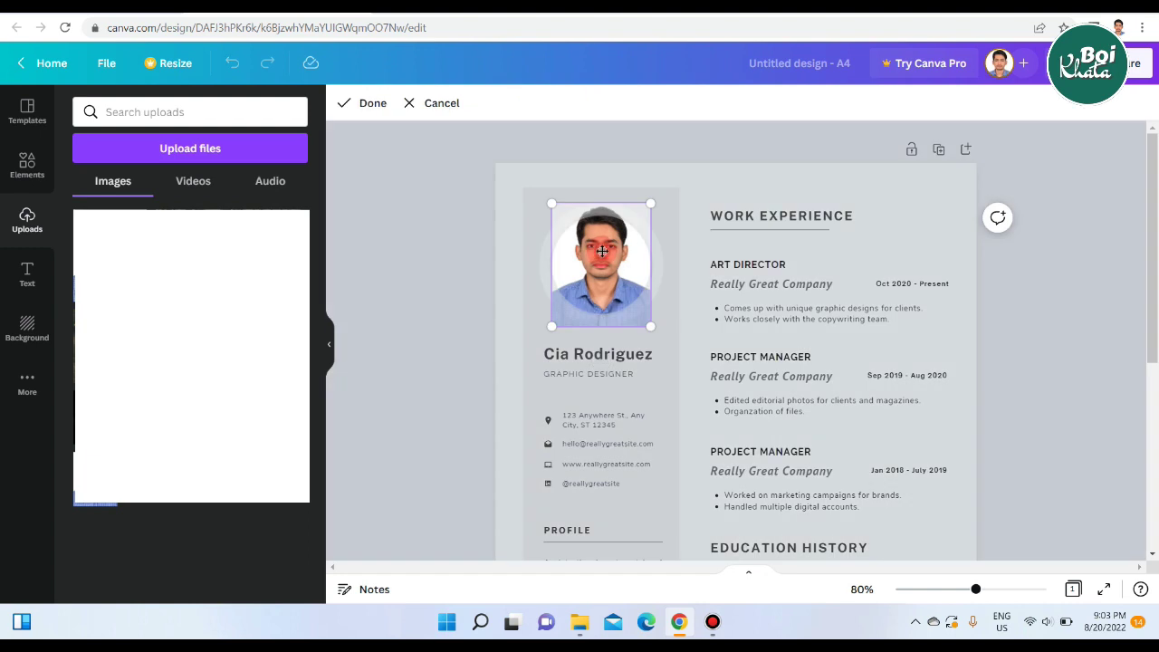
left_click_drag(600, 252, 601, 272)
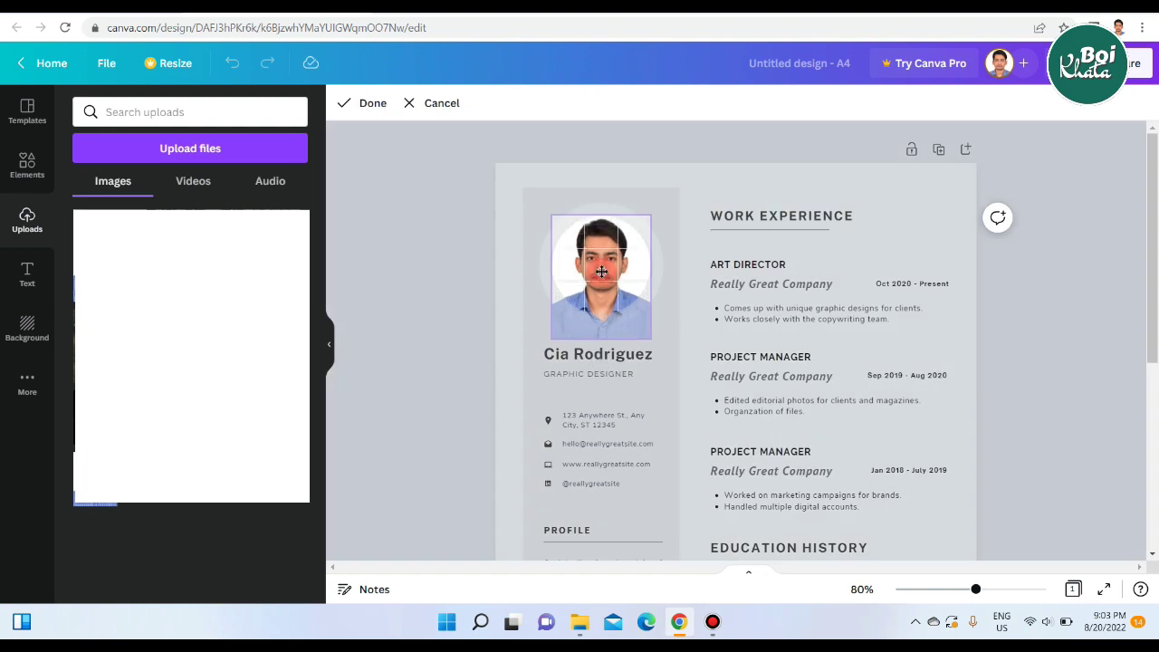
left_click_drag(601, 272, 601, 271)
left_click(1039, 291)
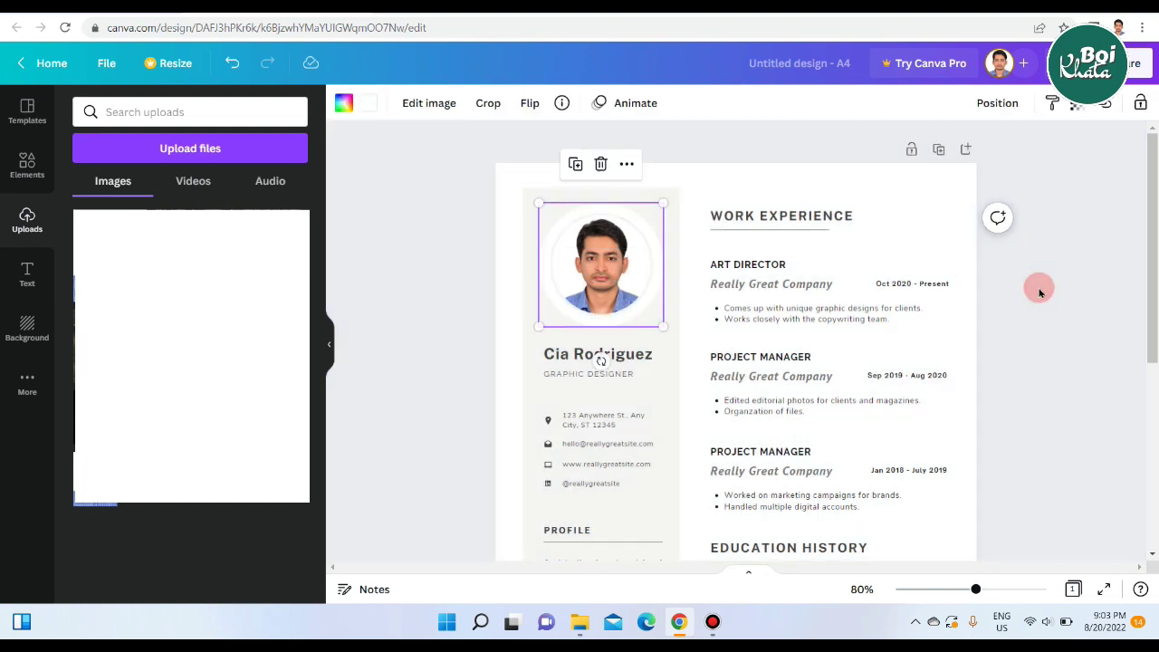
left_click(1039, 291)
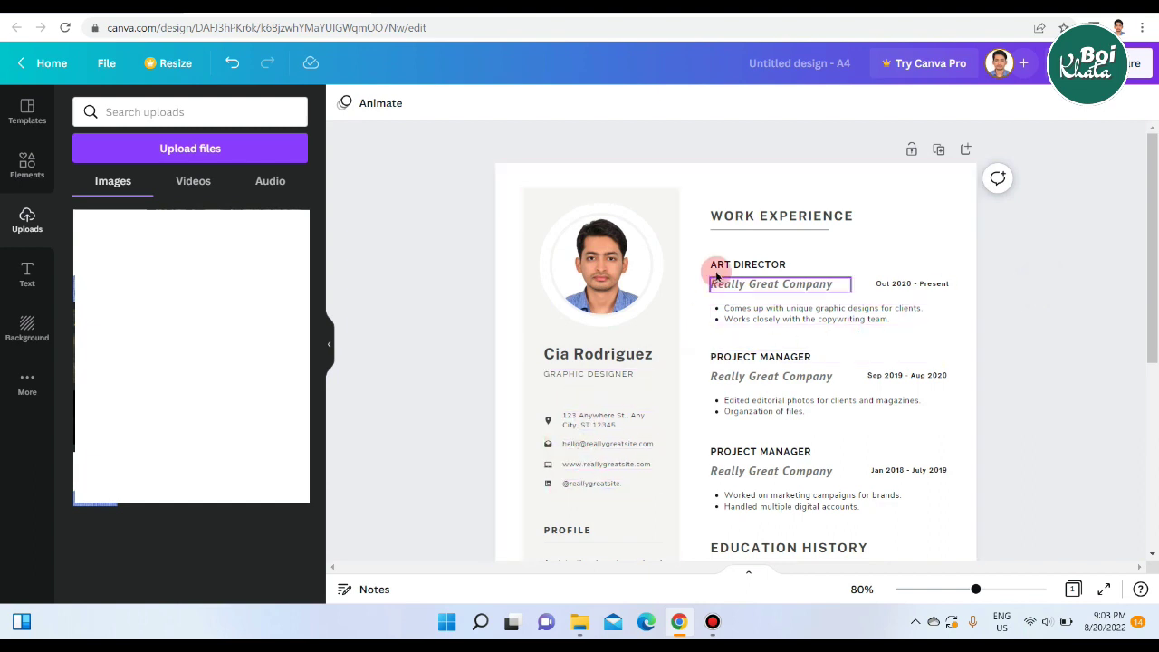
scroll(1015, 315, "down", 5)
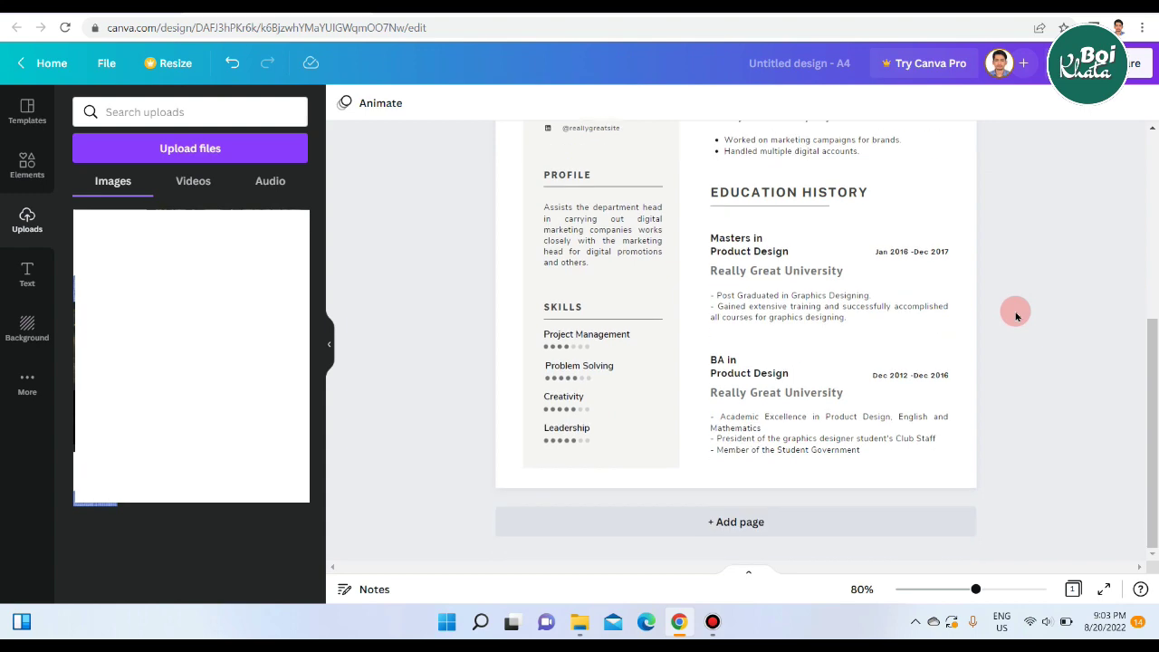
scroll(1016, 315, "up", 5)
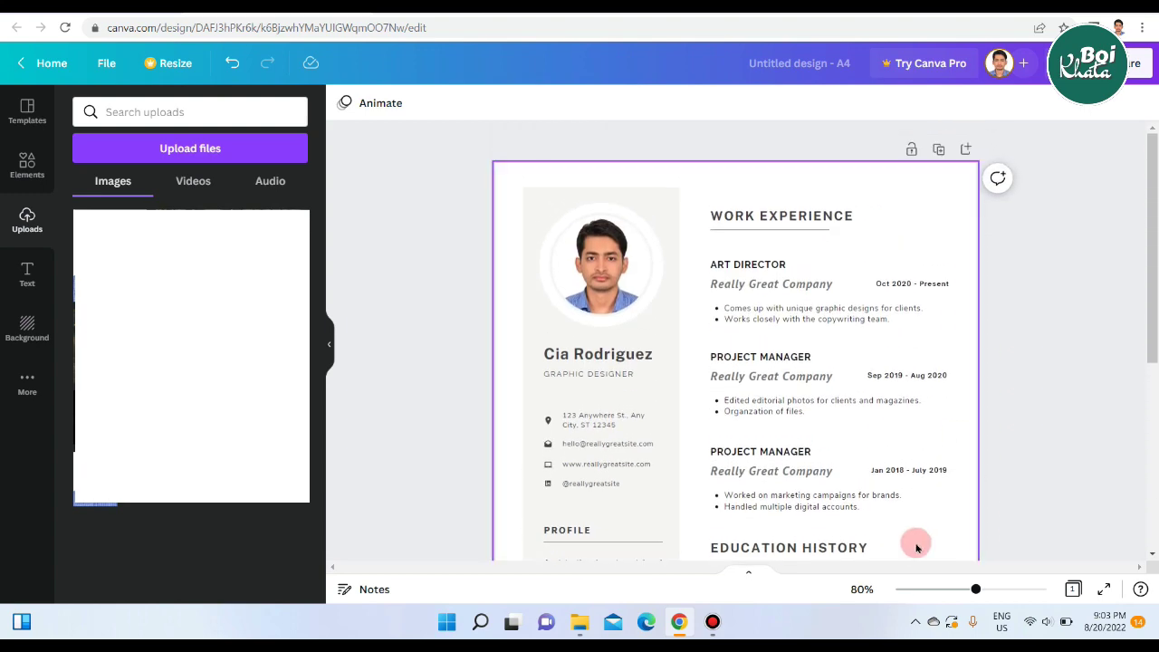
Fill the left sidebar rectangle with the medium grey document colour.
left_click_drag(963, 590, 977, 592)
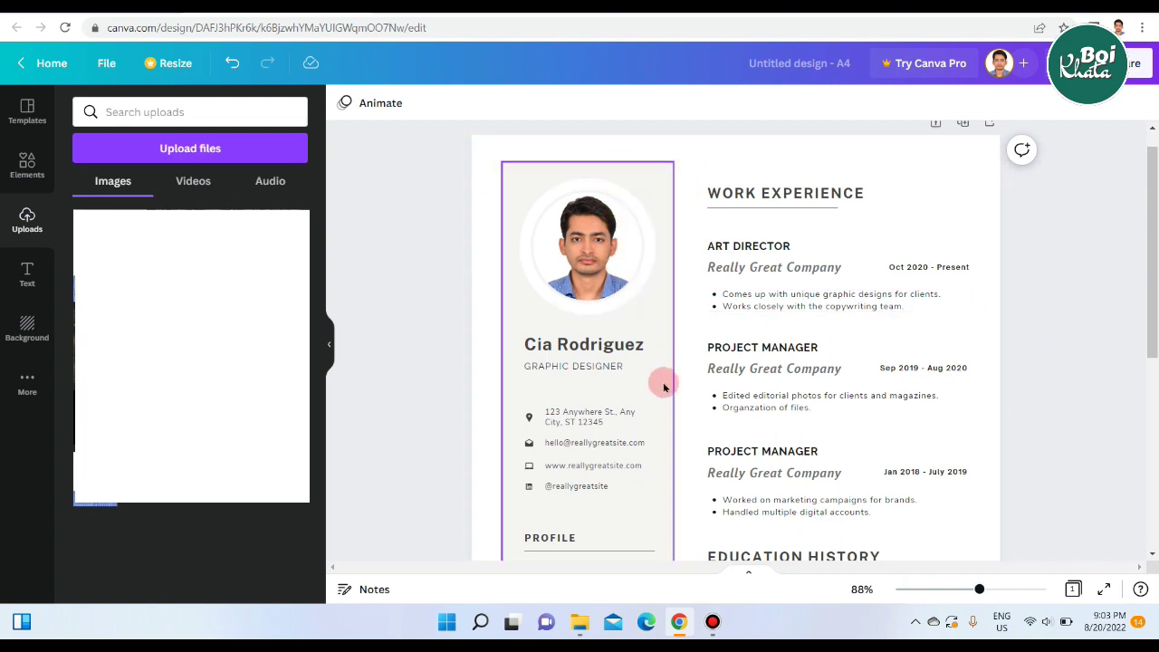
left_click(658, 173)
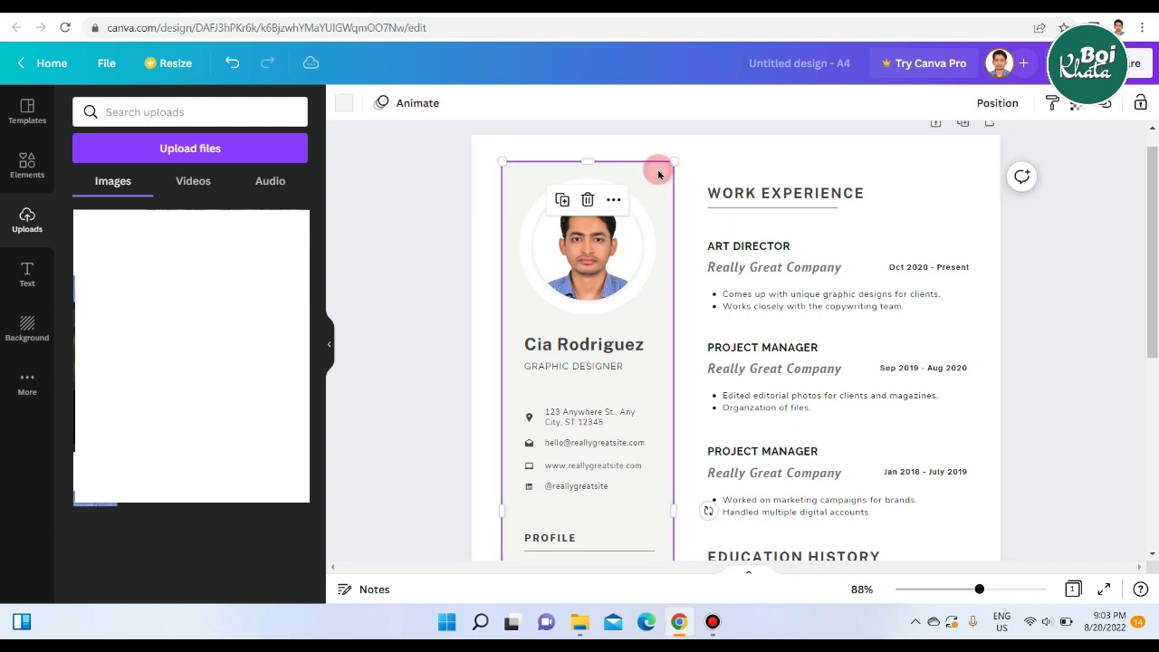
left_click(348, 106)
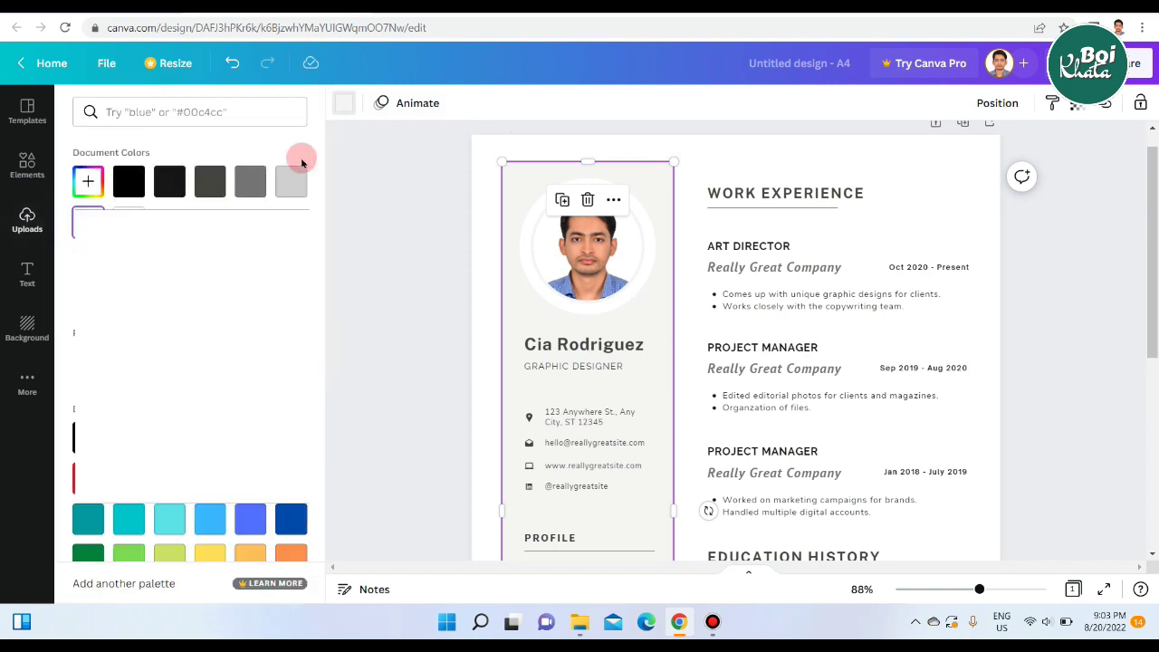
left_click(291, 185)
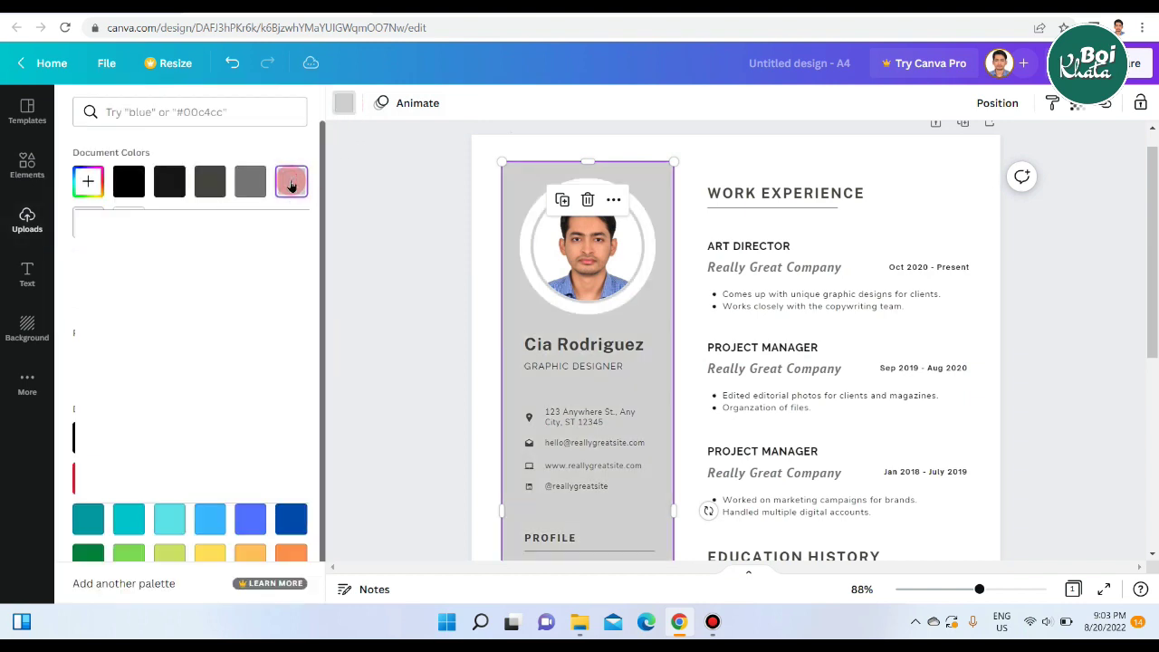
left_click(1030, 259)
left_click(1030, 260)
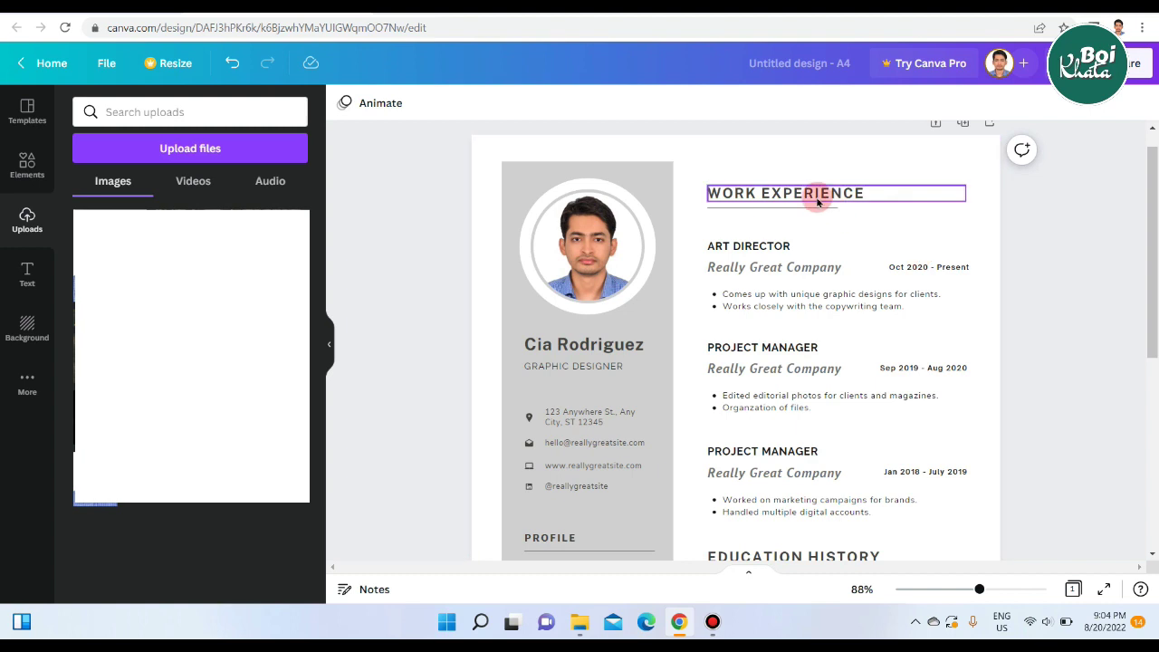
Replace the sample name with the user's full name, capitalising the surname, on one line.
double_click(590, 346)
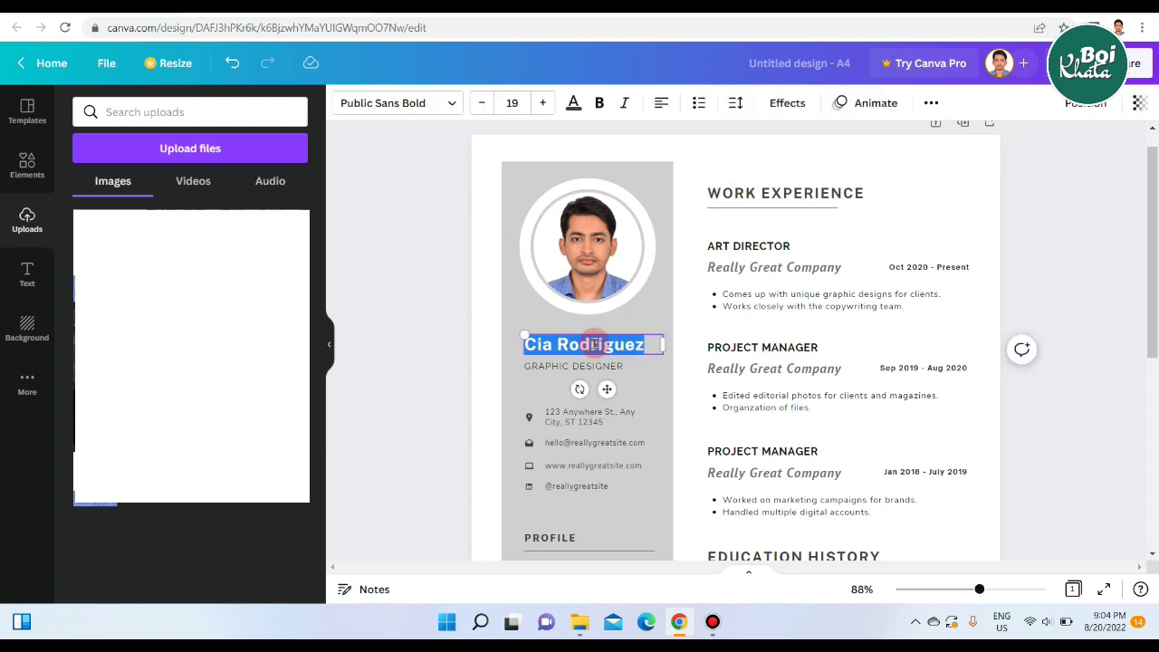
key("BackSpace")
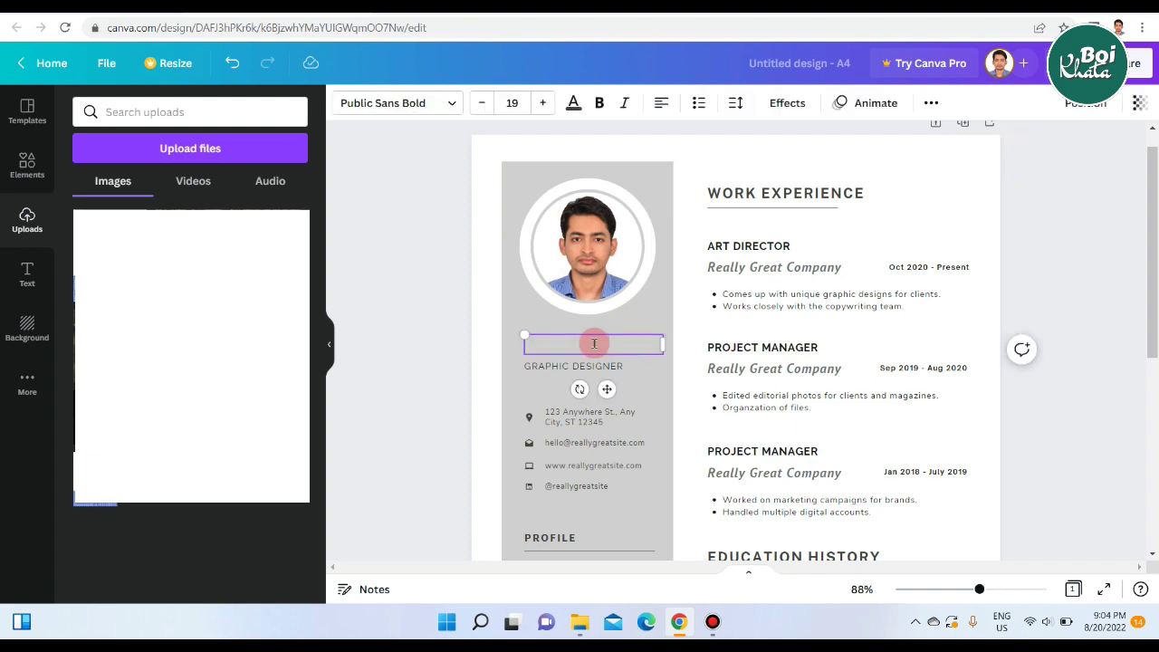
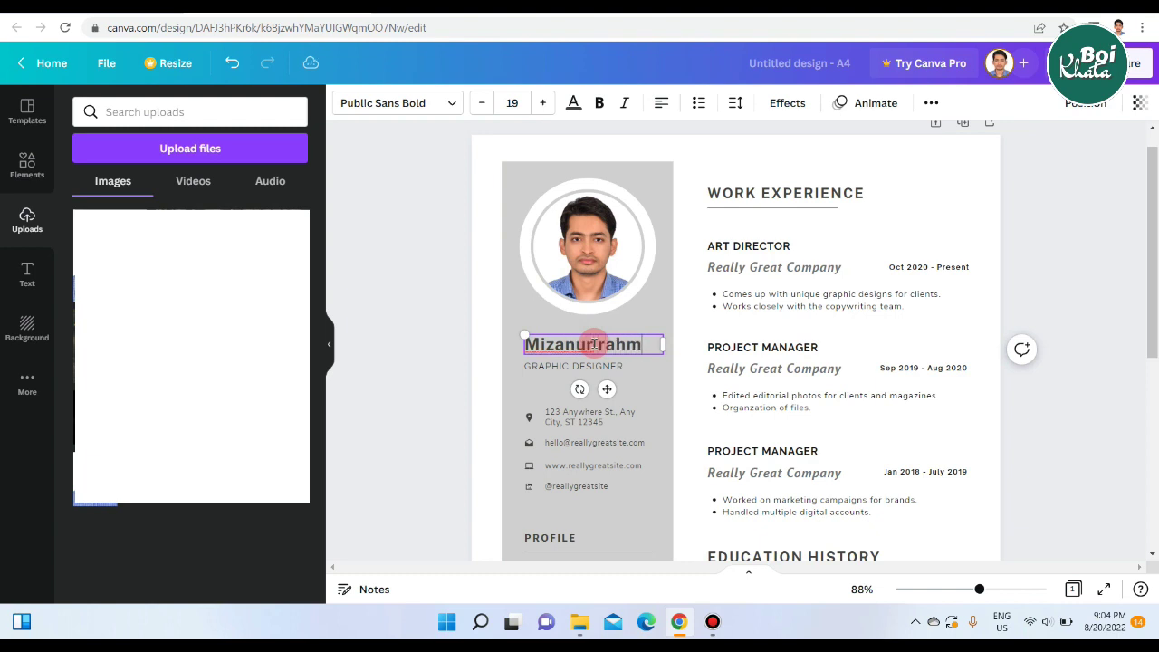
left_click(526, 345)
key("Delete")
type("R")
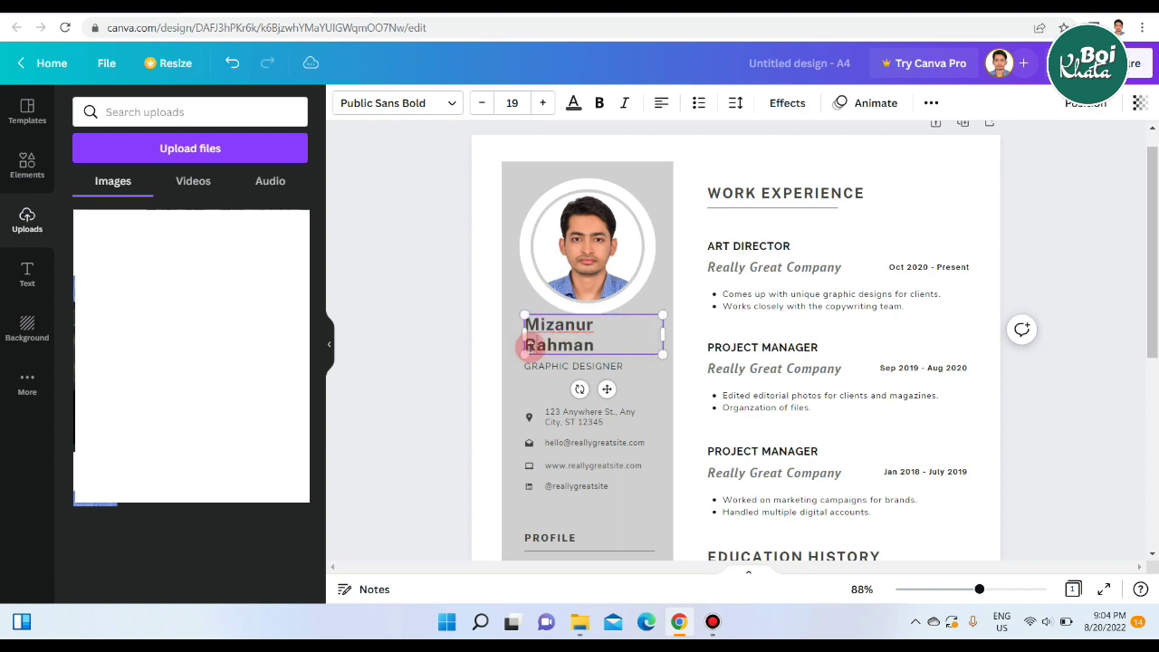
left_click_drag(663, 331, 668, 338)
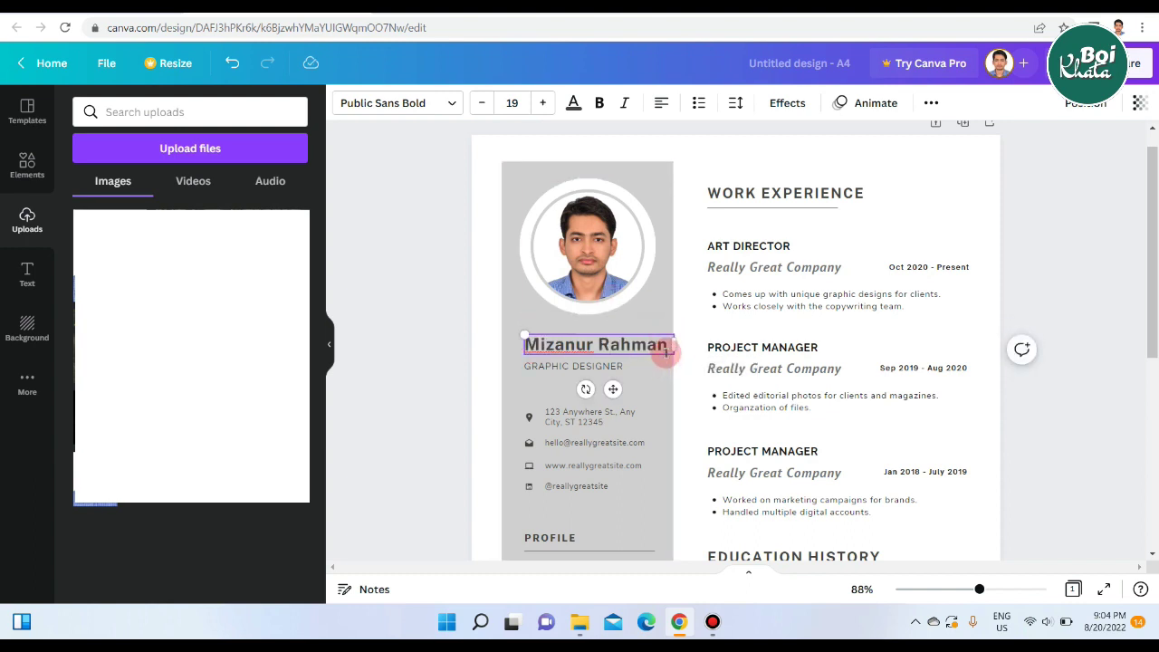
Reduce the name's font size to 15.
left_click_drag(669, 345, 523, 345)
left_click(481, 103)
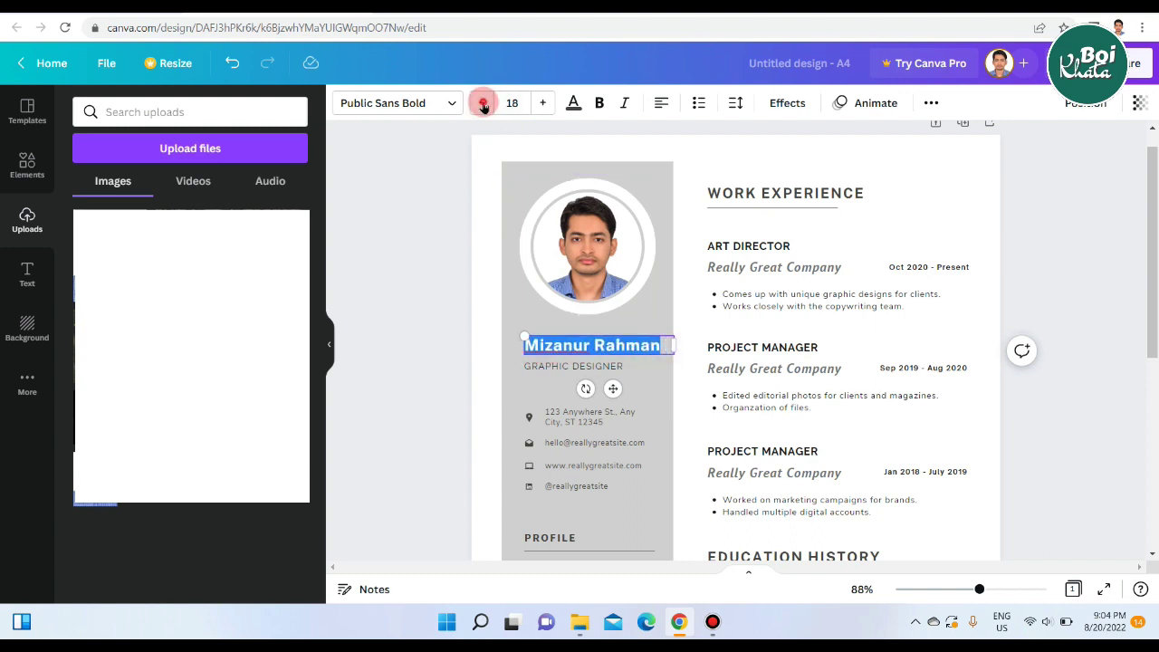
left_click(483, 103)
left_click(482, 103)
left_click(483, 103)
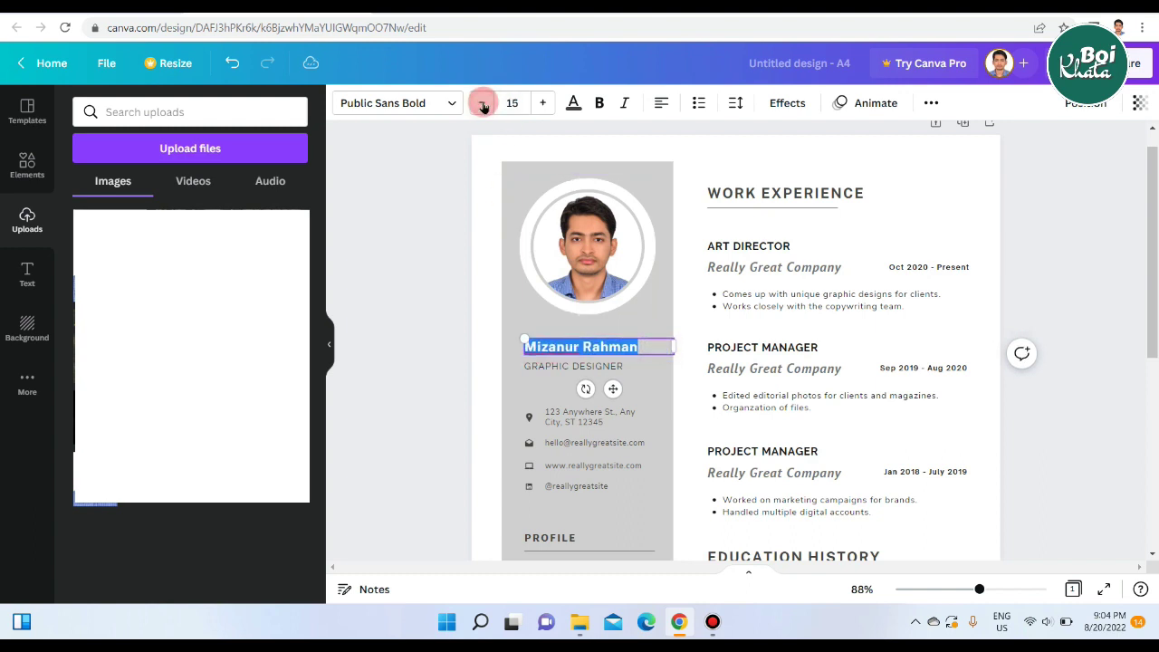
left_click(543, 103)
Replace the GRAPHIC DESIGNER title with 'TEXTILE ENGINEER'.
left_click(629, 368)
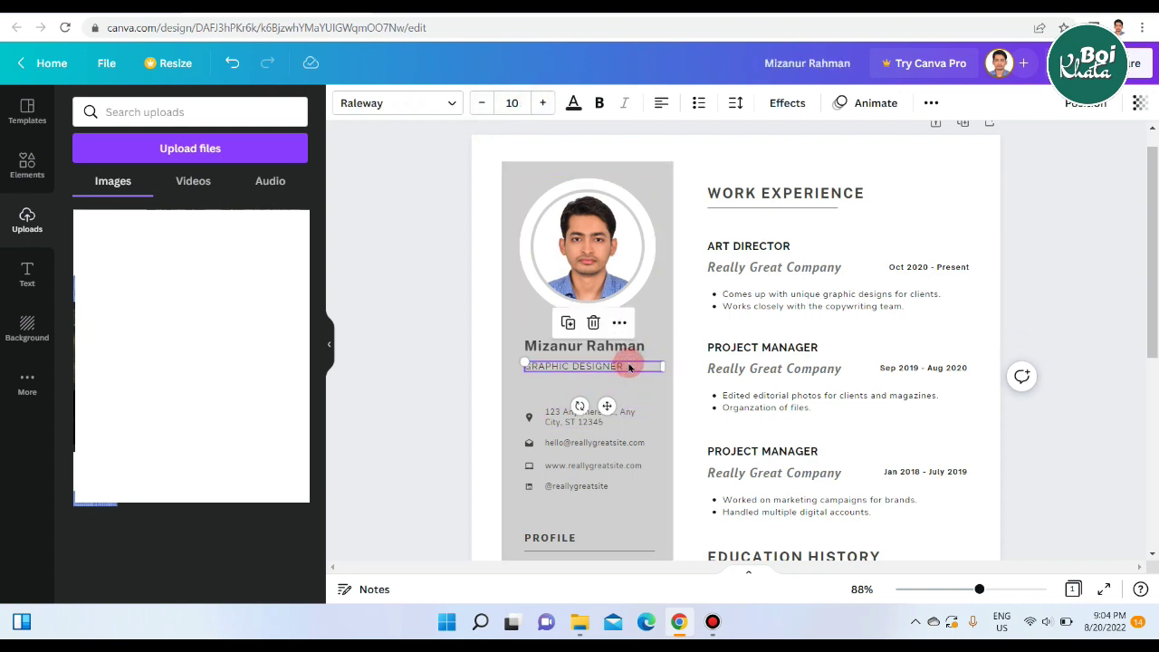
left_click(627, 362)
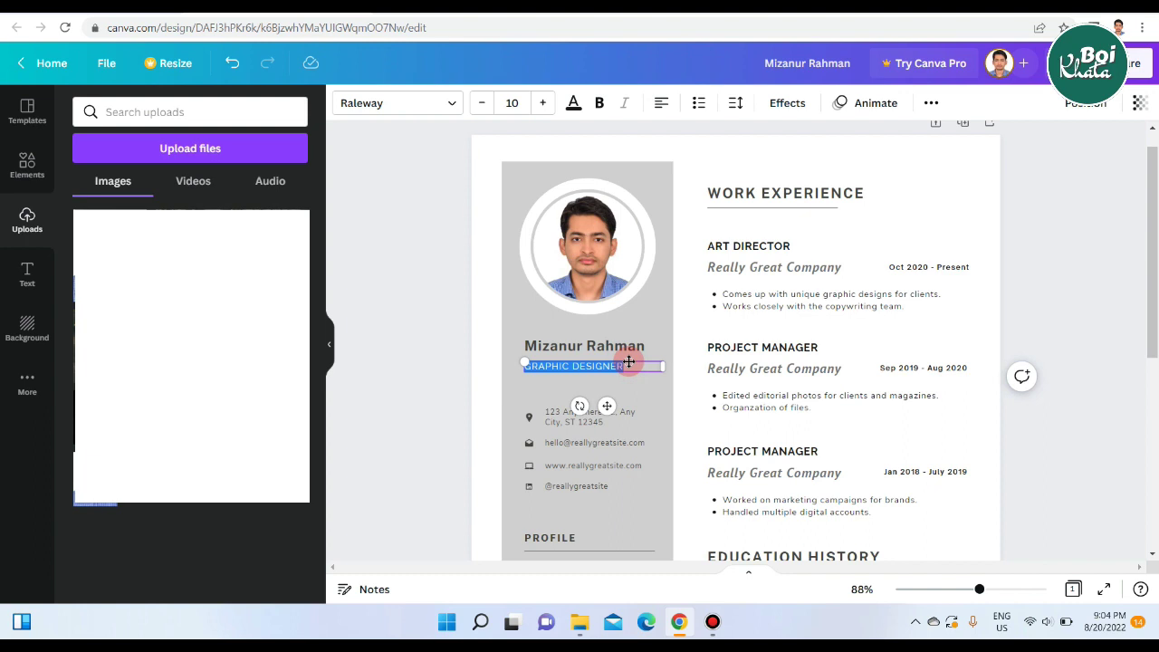
type("TEXTILE ENGI")
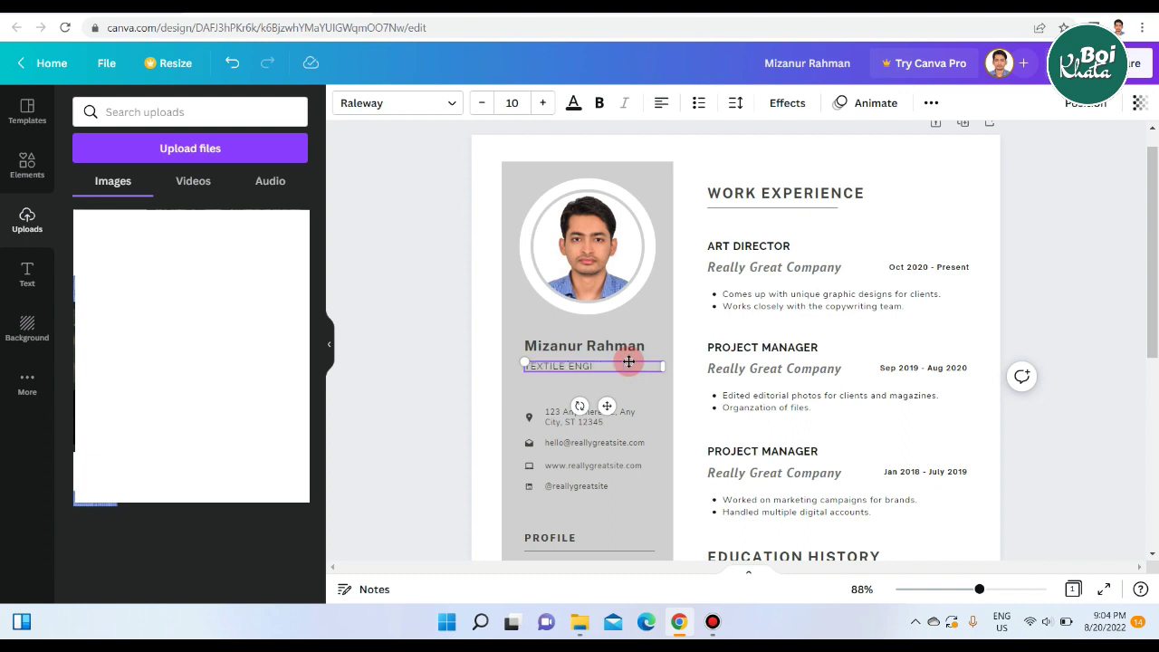
type("NEER")
Make the TEXTILE ENGINEER title bold at size 9 and nudge it slightly up.
left_click_drag(622, 365, 526, 363)
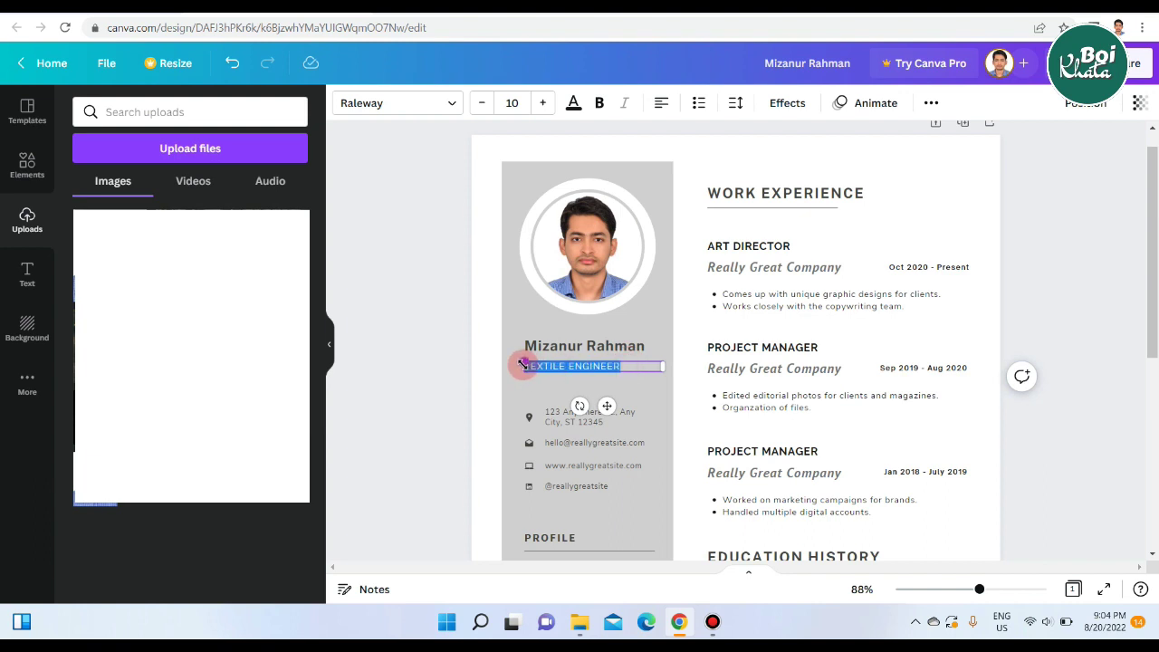
left_click(599, 103)
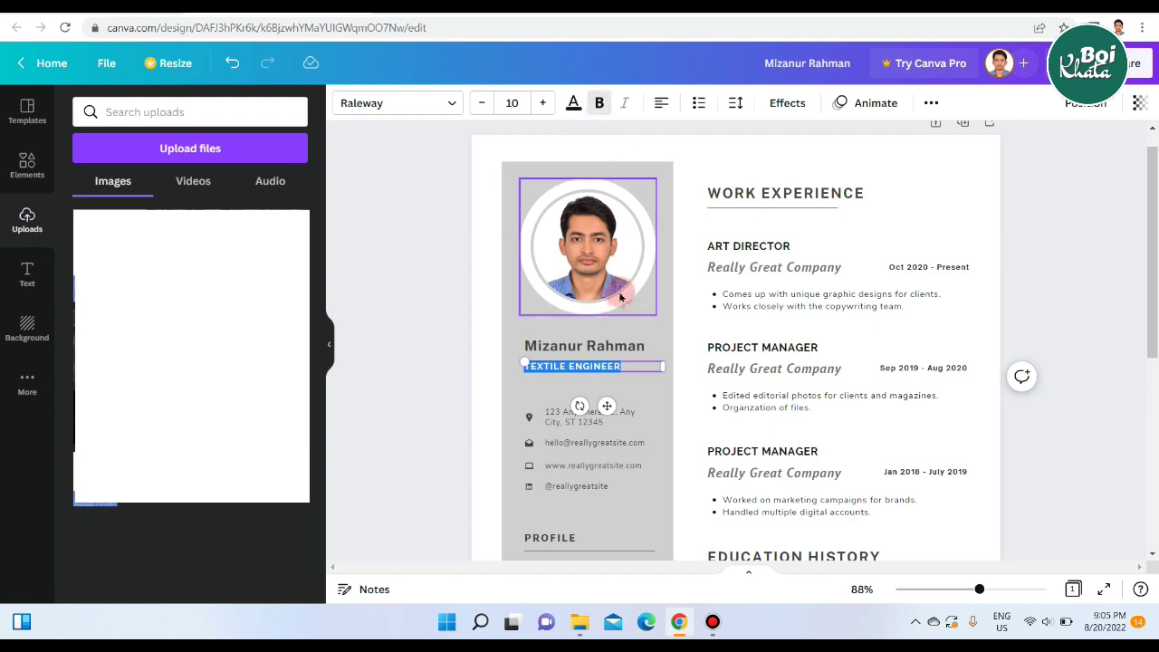
left_click(478, 105)
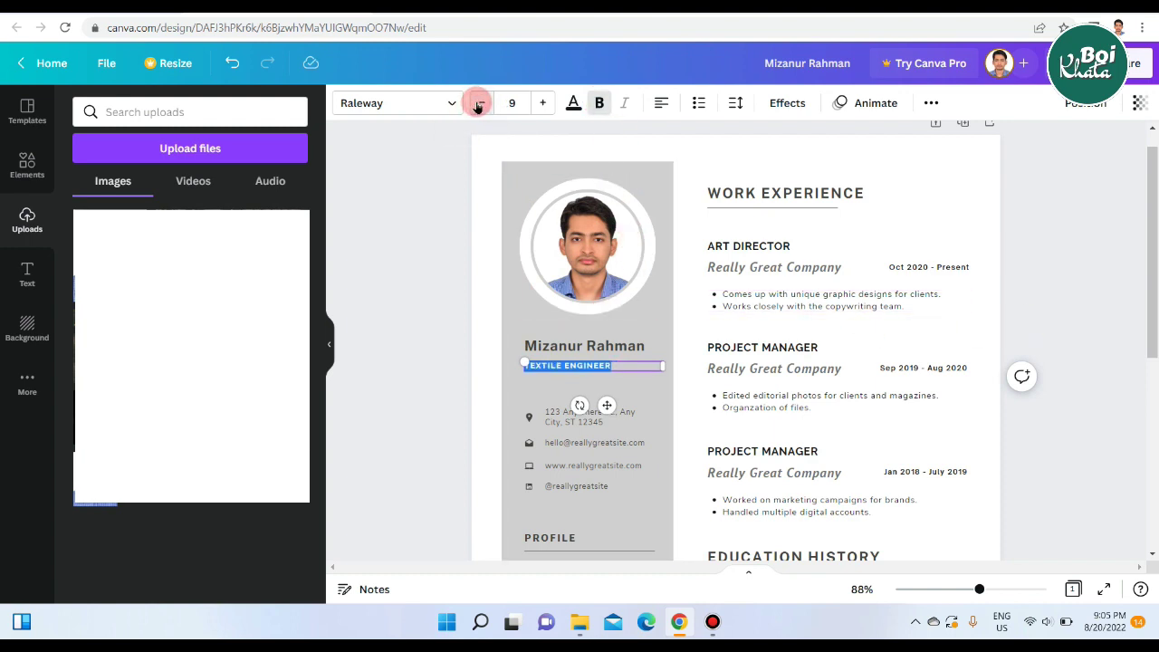
left_click(456, 310)
left_click(604, 366)
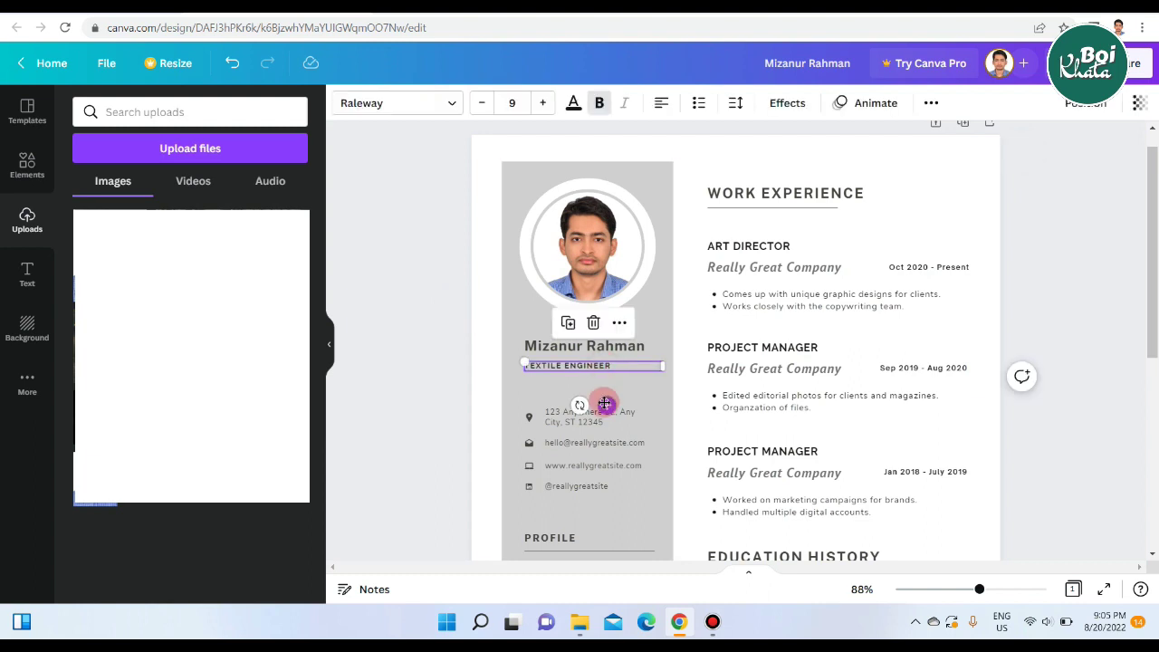
mouse_move(606, 404)
left_mouse_down()
mouse_move(603, 387)
mouse_move(607, 401)
left_mouse_up()
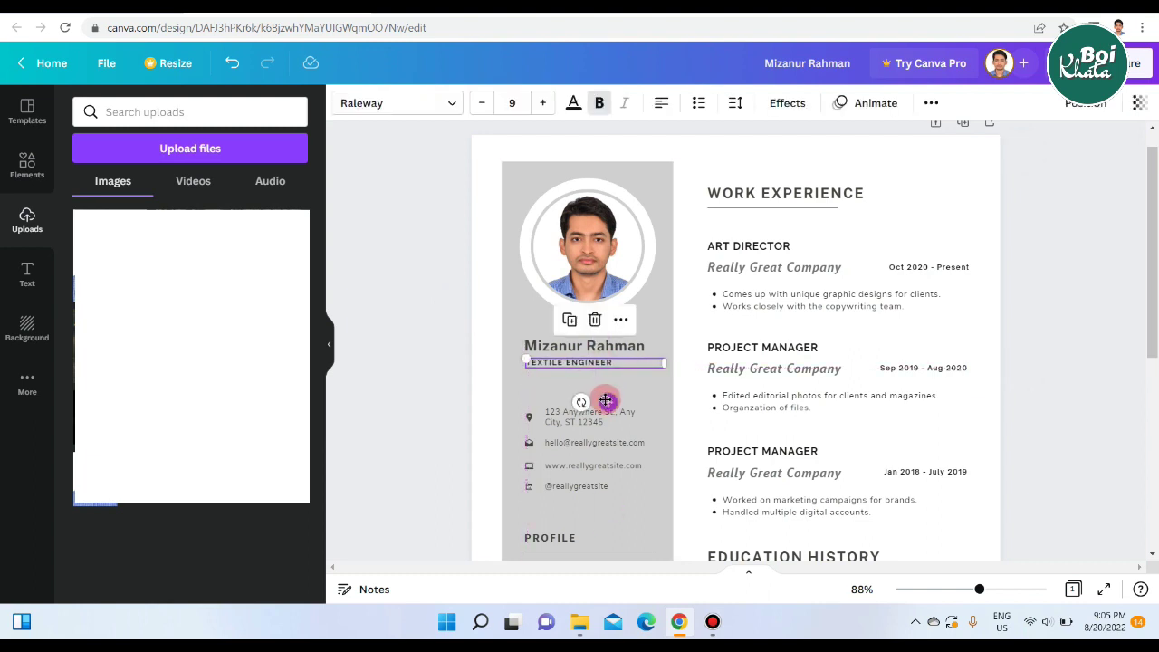
left_click(1060, 348)
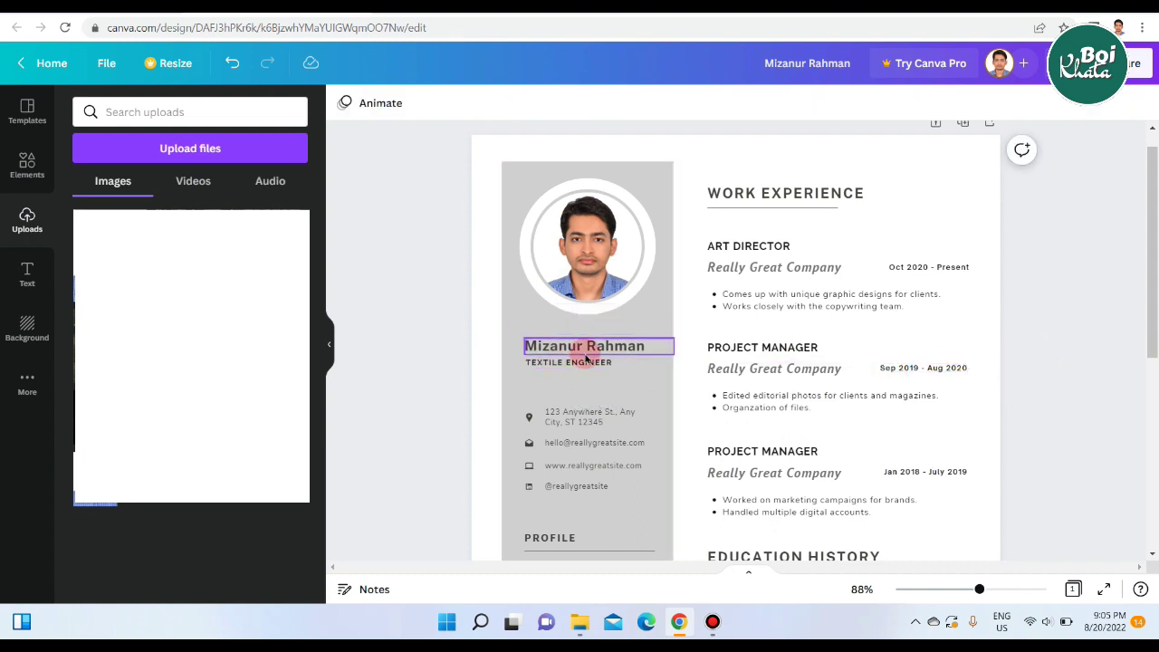
scroll(1092, 326, "down", 3)
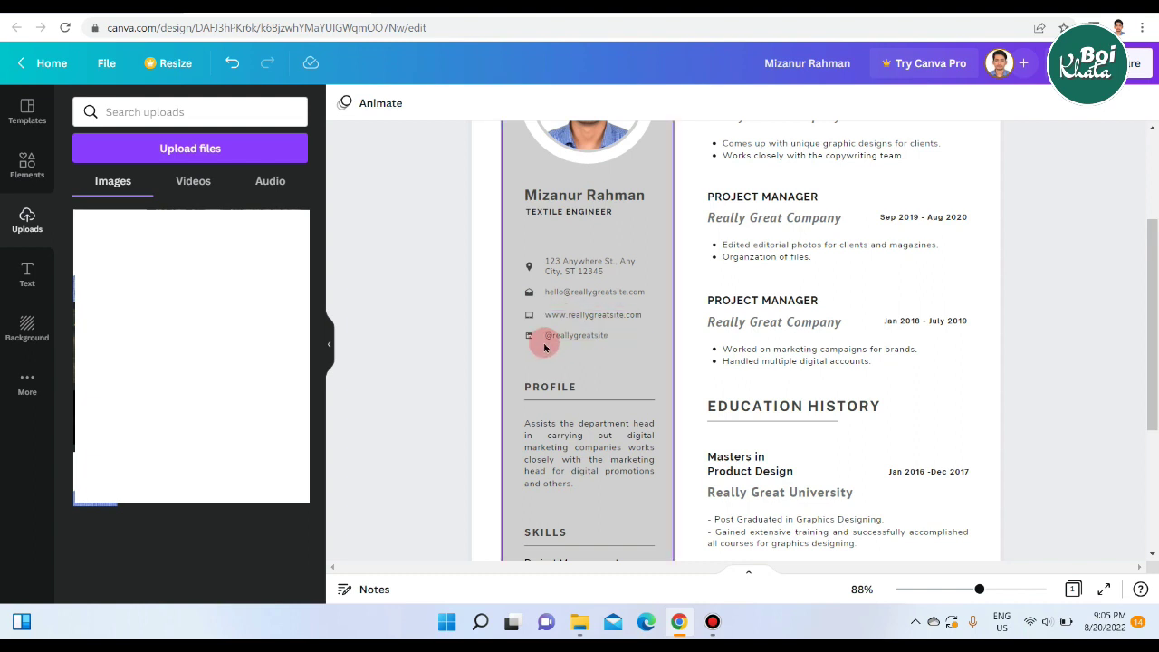
scroll(451, 373, "up", 3, "ctrl")
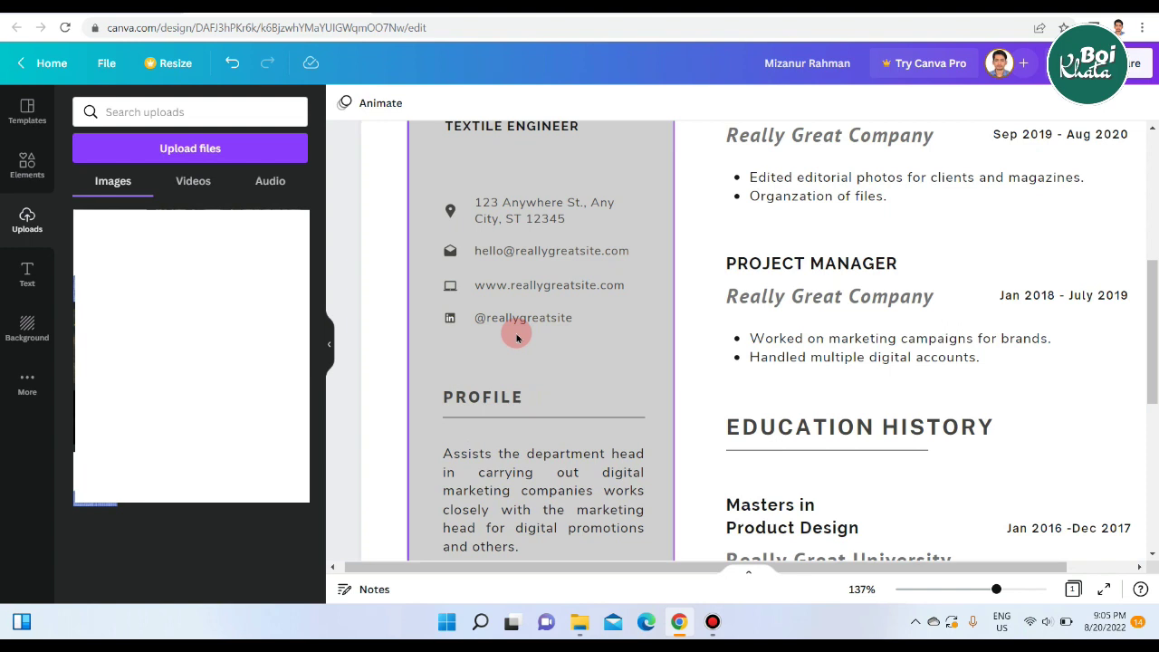
scroll(534, 340, "down", 2)
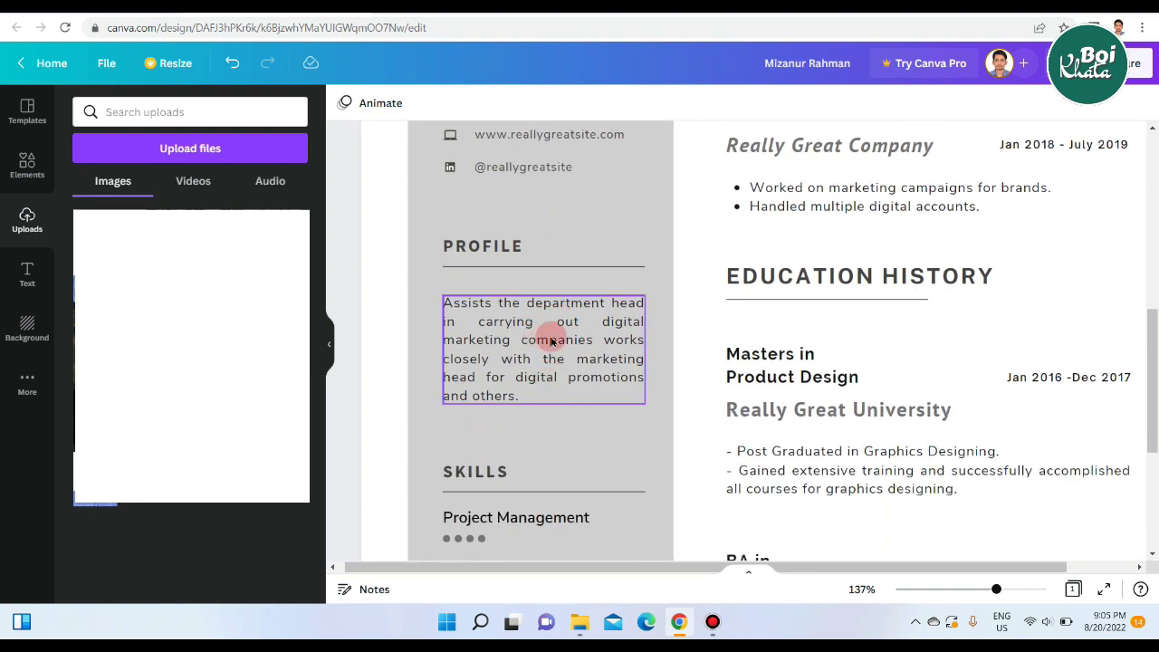
double_click(551, 337)
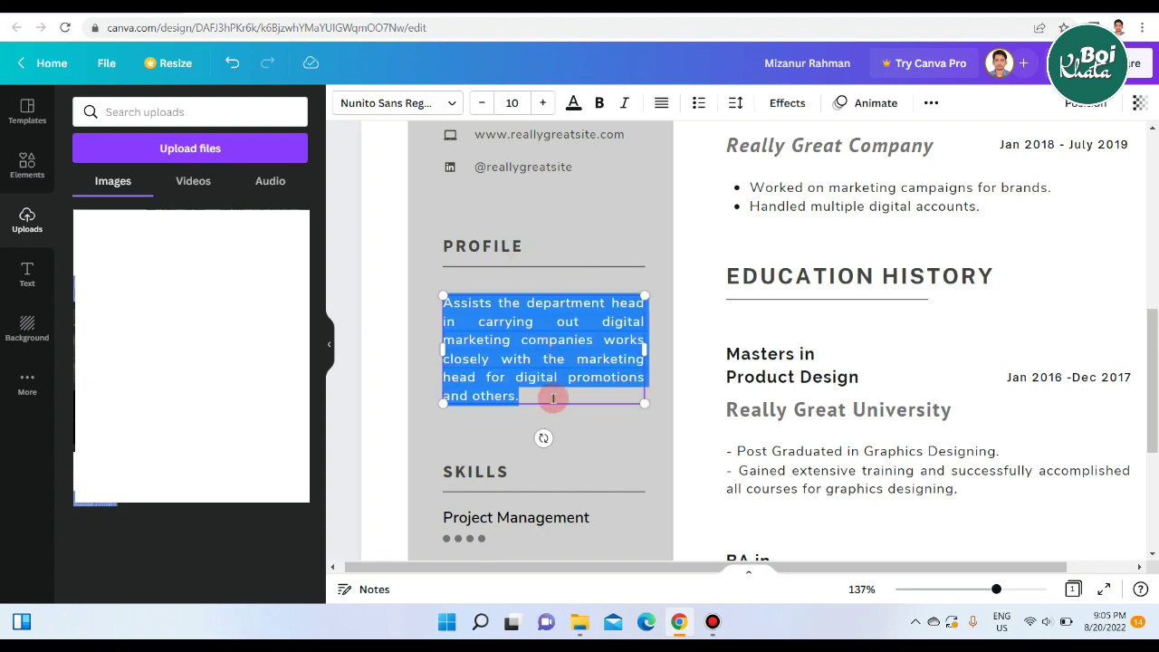
key("Escape")
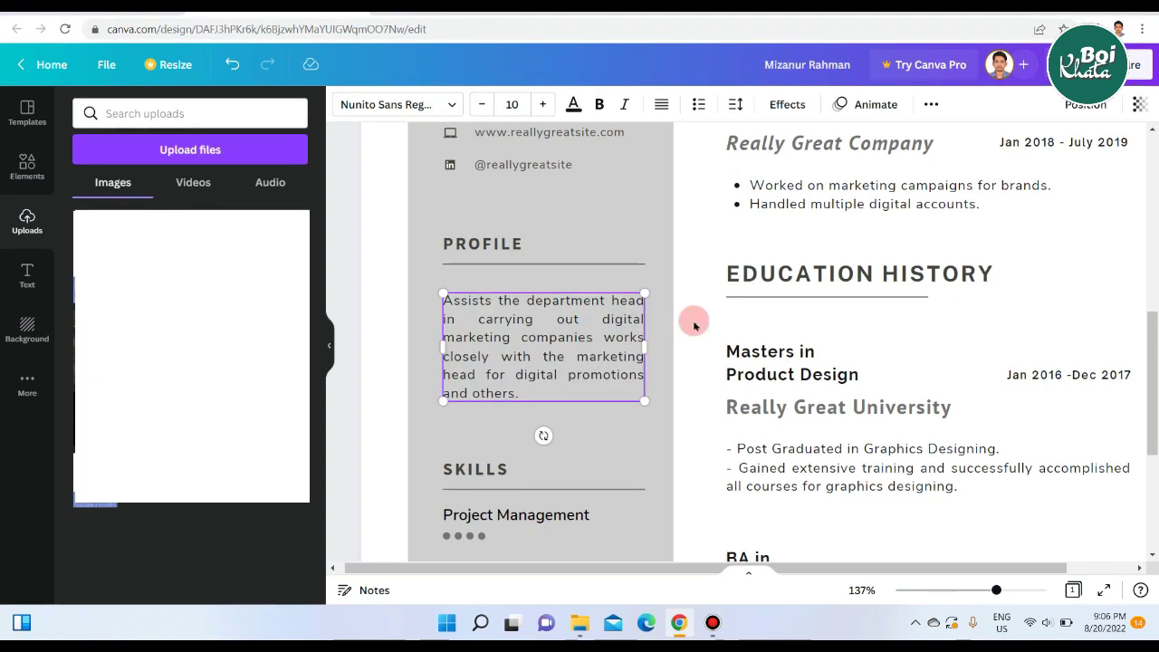
scroll(694, 321, "down", 4)
scroll(543, 298, "up", 1)
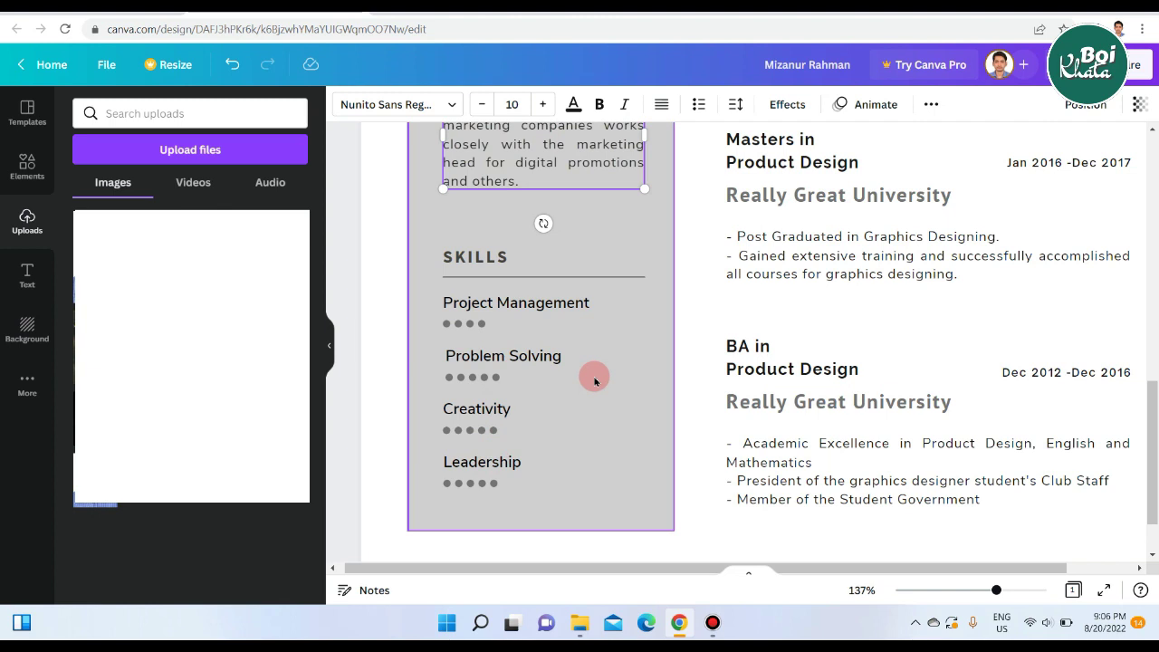
left_click(549, 357)
left_click(548, 357)
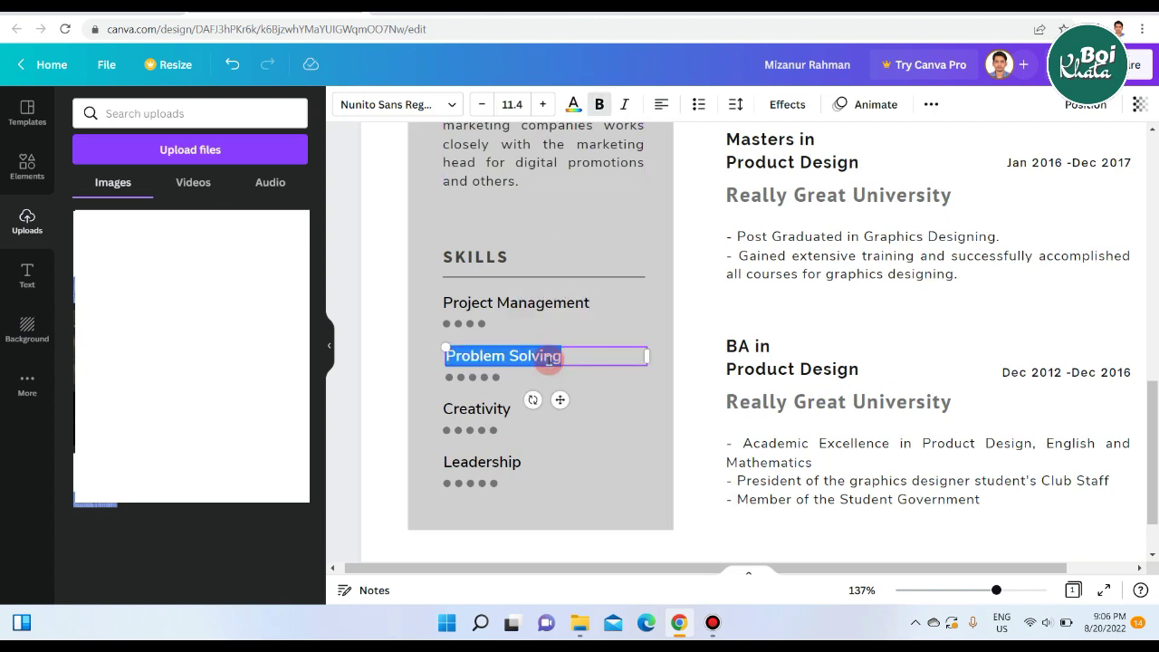
left_click(613, 421)
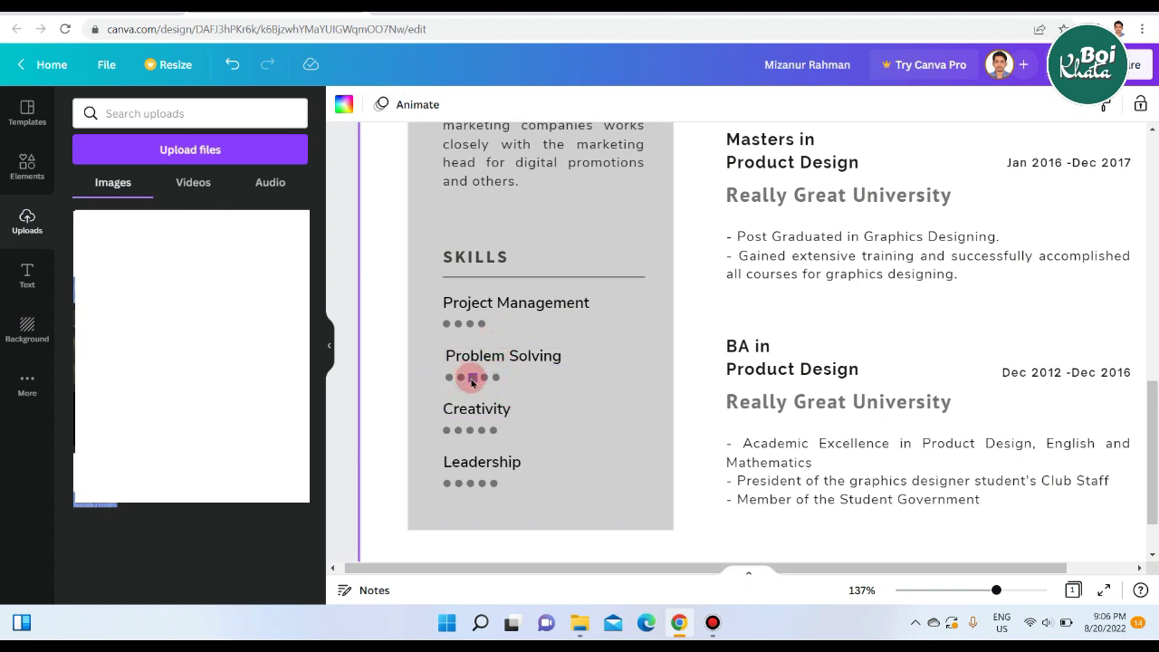
left_click(472, 379)
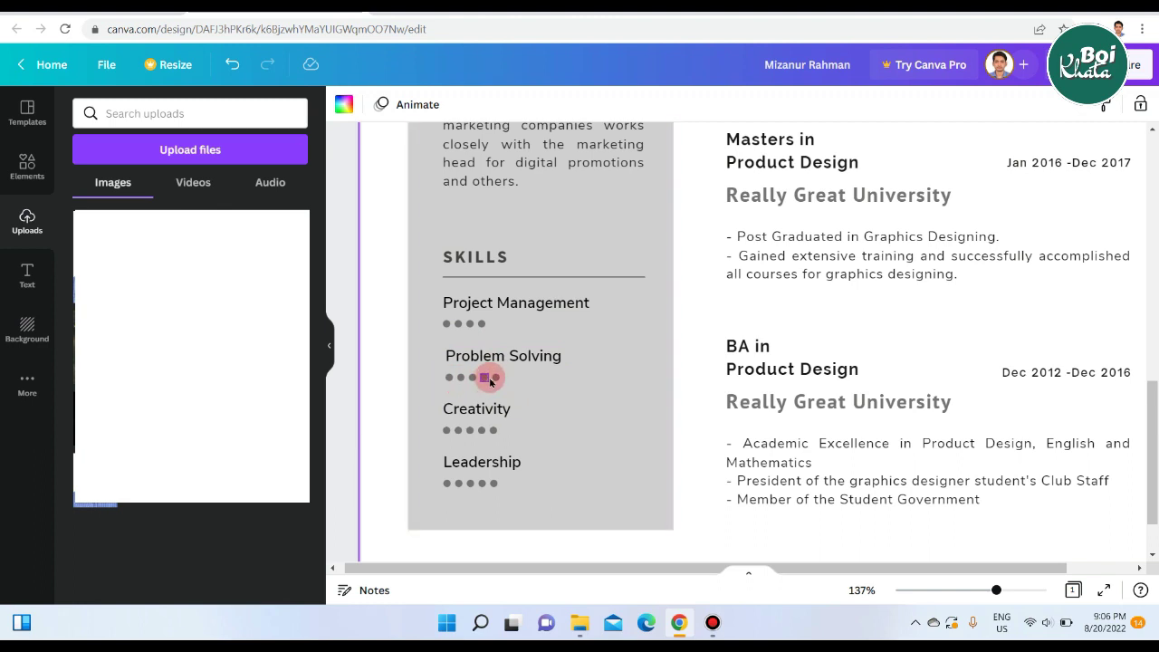
left_click(496, 379)
left_click(471, 324)
left_click(496, 382)
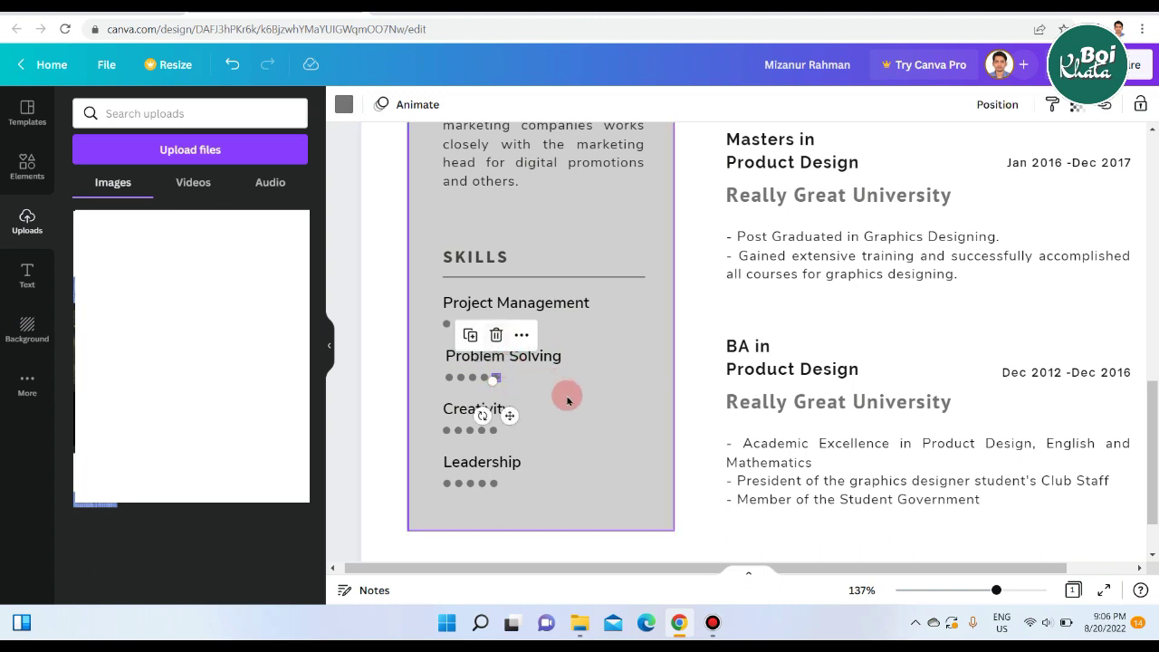
left_click(690, 412)
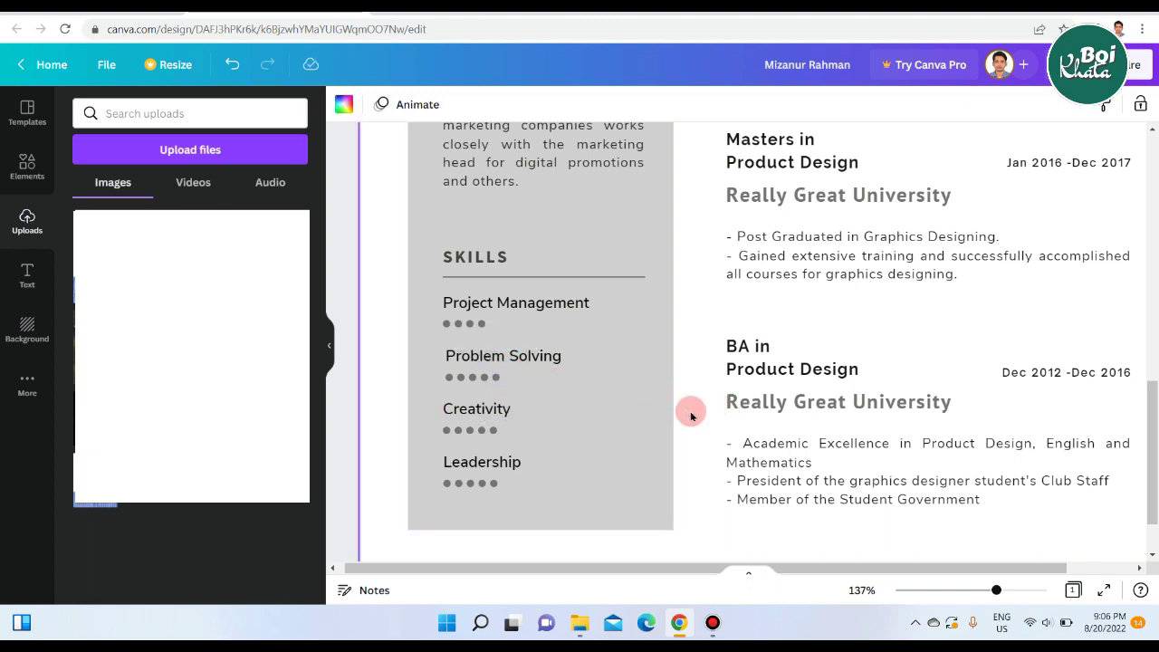
scroll(691, 415, "up", 10)
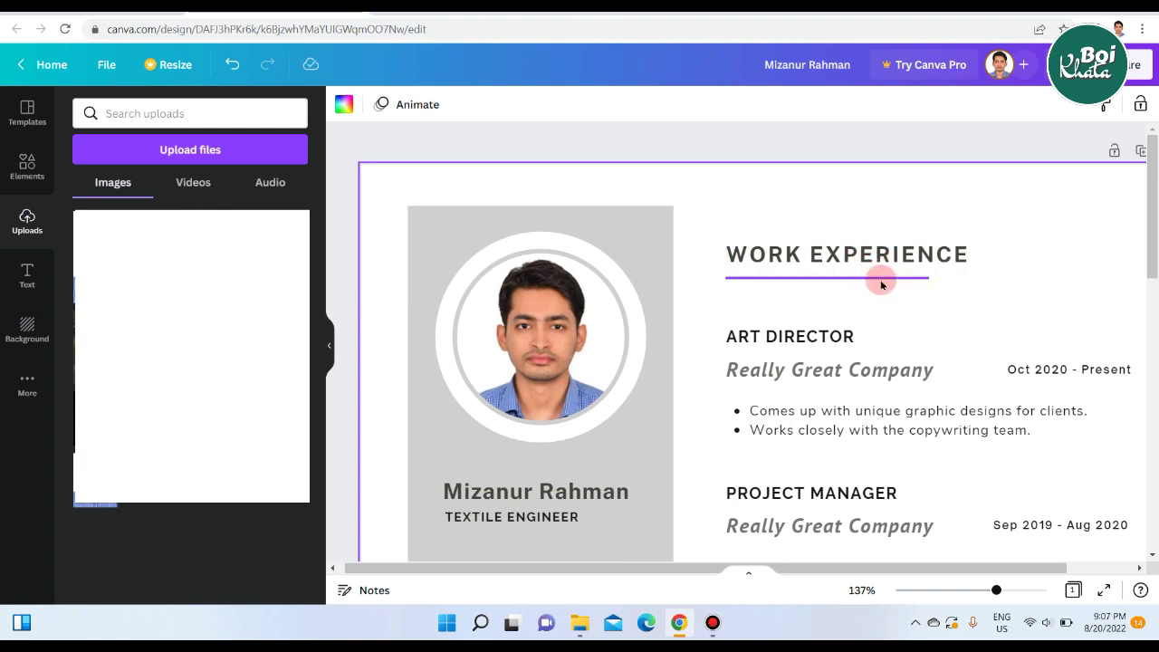
Extend the line under WORK EXPERIENCE to span the whole heading.
left_click(882, 278)
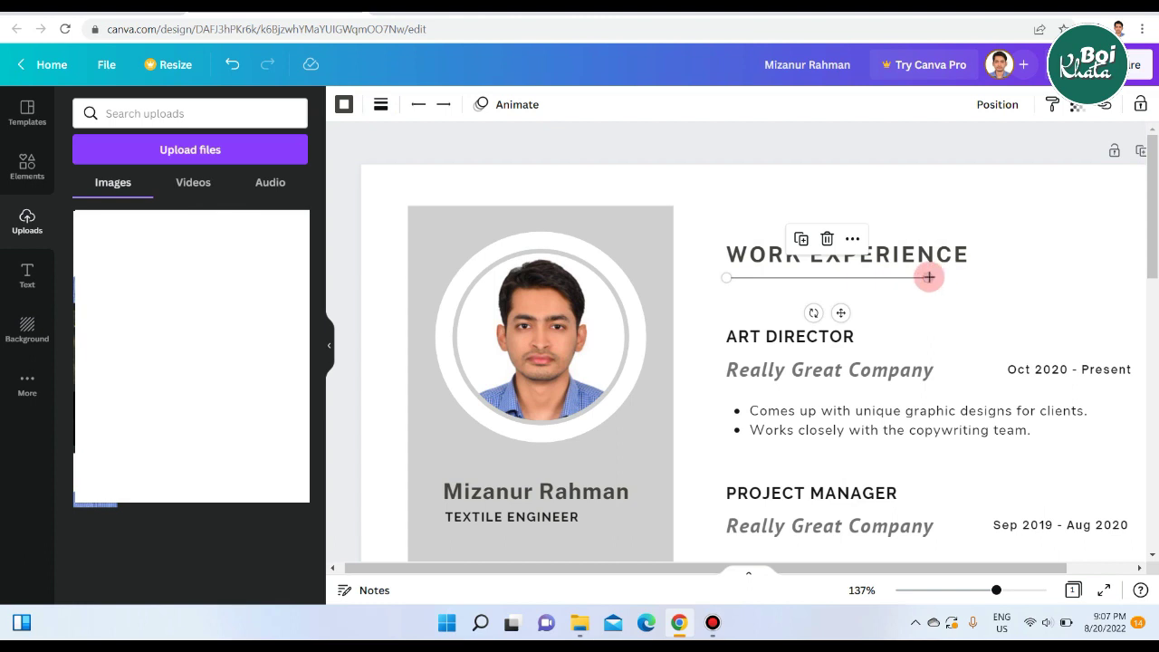
left_click_drag(929, 277, 965, 277)
left_click(946, 226)
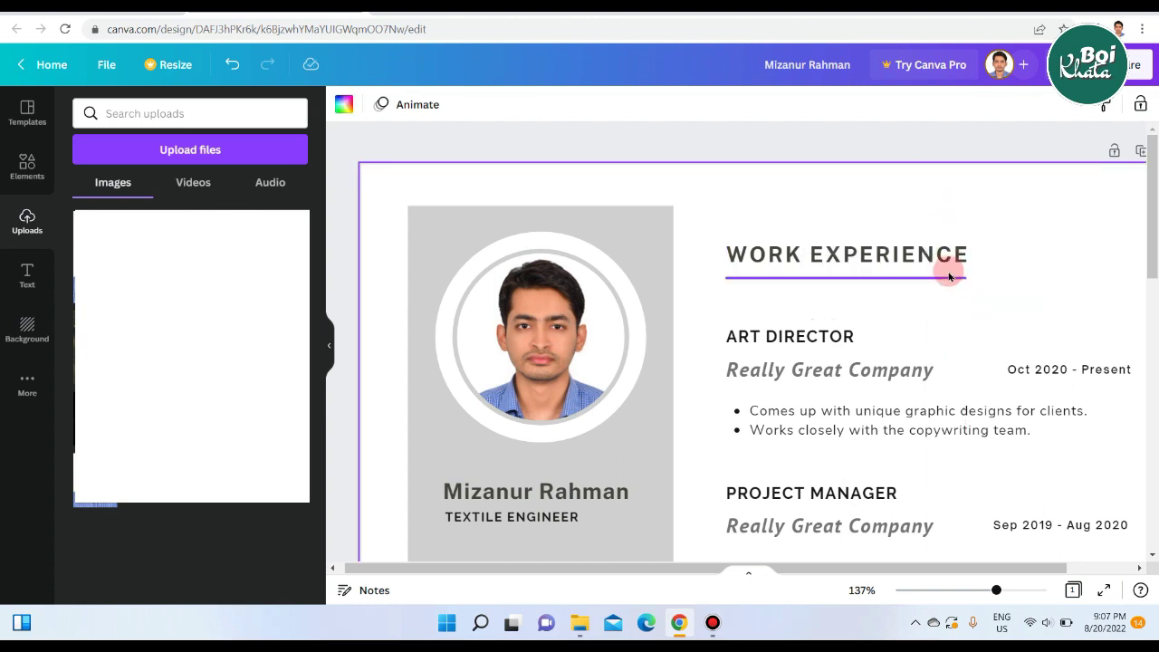
scroll(911, 189, "down", 1)
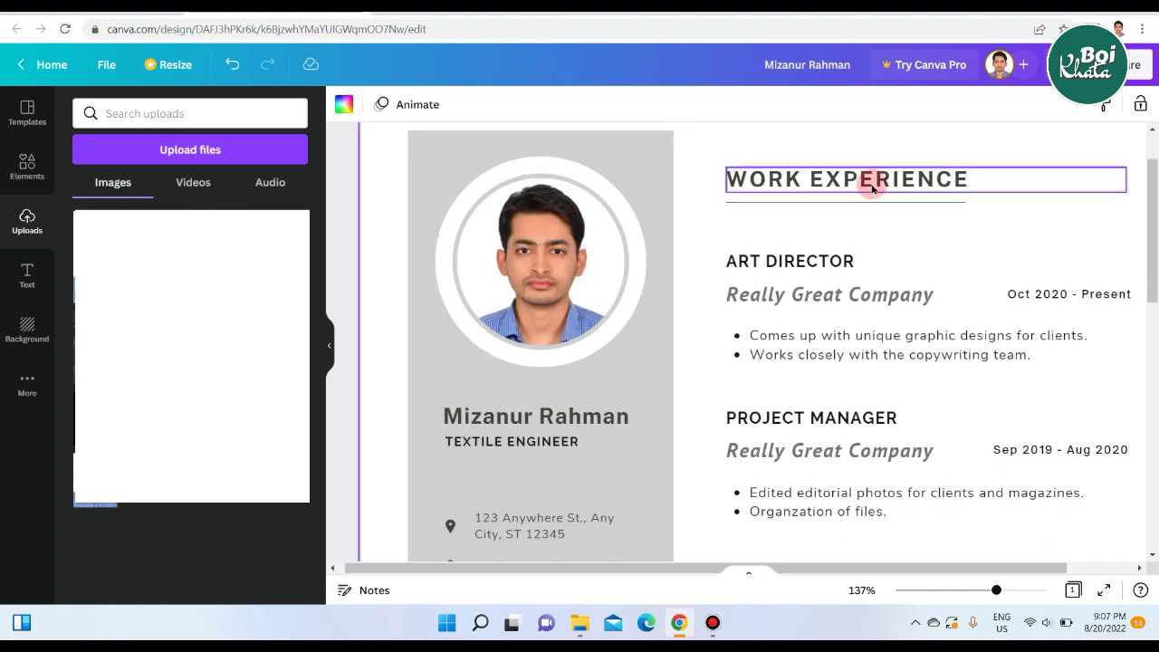
Delete the first job's ART DIRECTOR heading and its Really Great Company line.
left_click(834, 260)
left_click(838, 260)
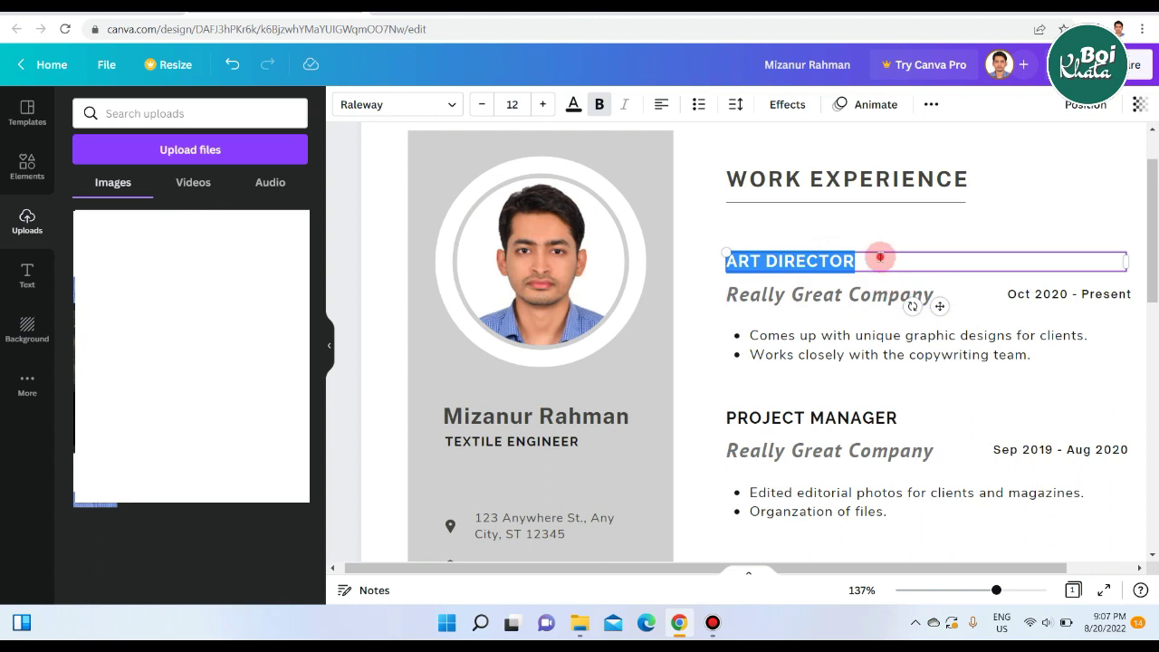
left_click(879, 257)
left_click(1008, 136)
left_click(824, 261)
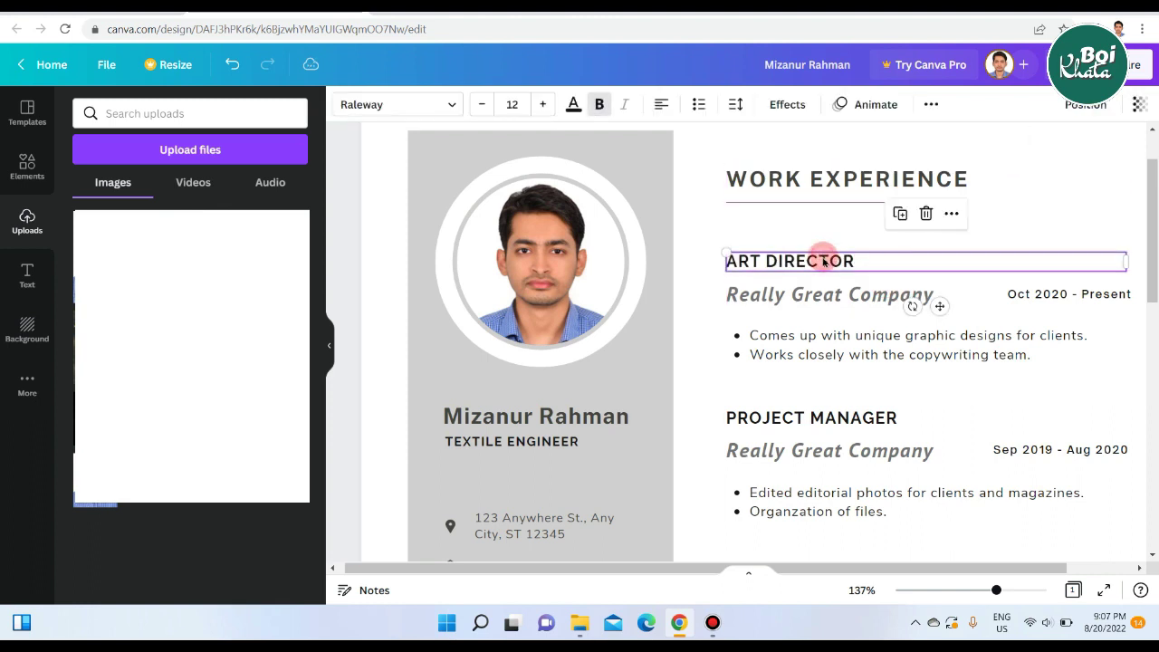
left_click(921, 221)
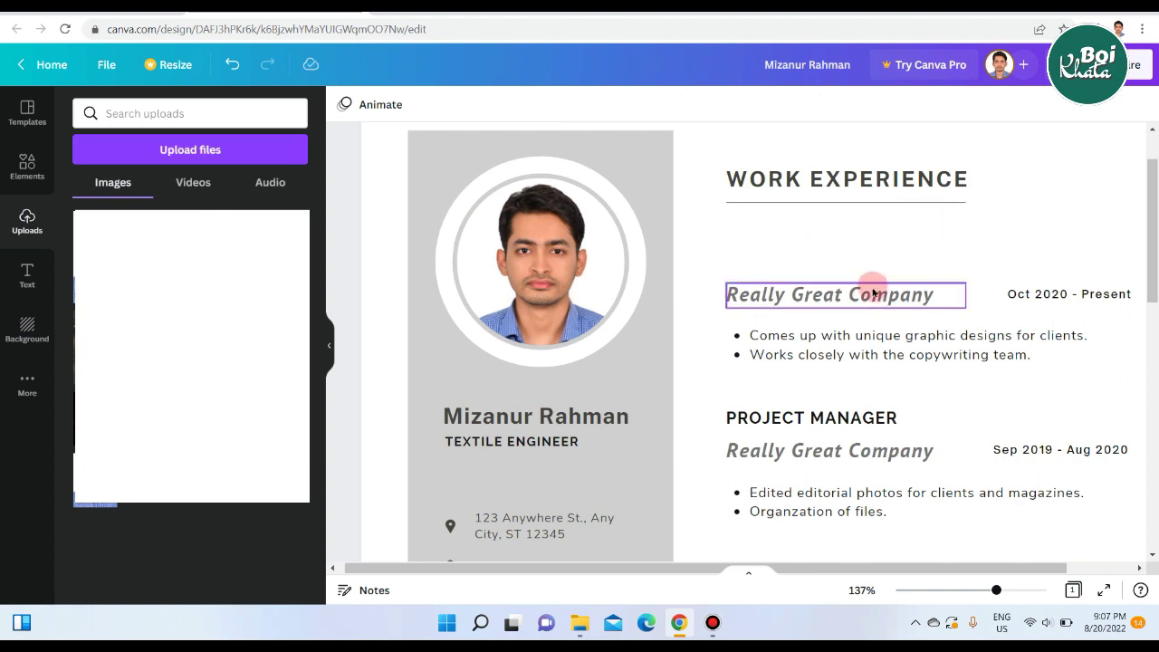
left_click(795, 295)
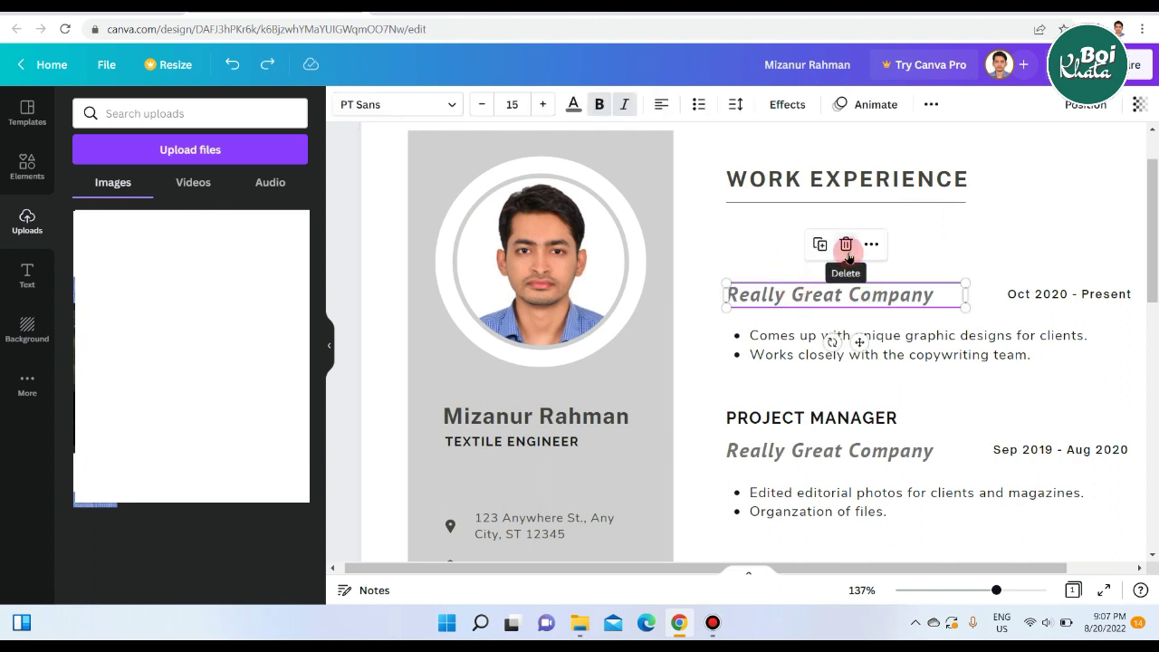
left_click(846, 246)
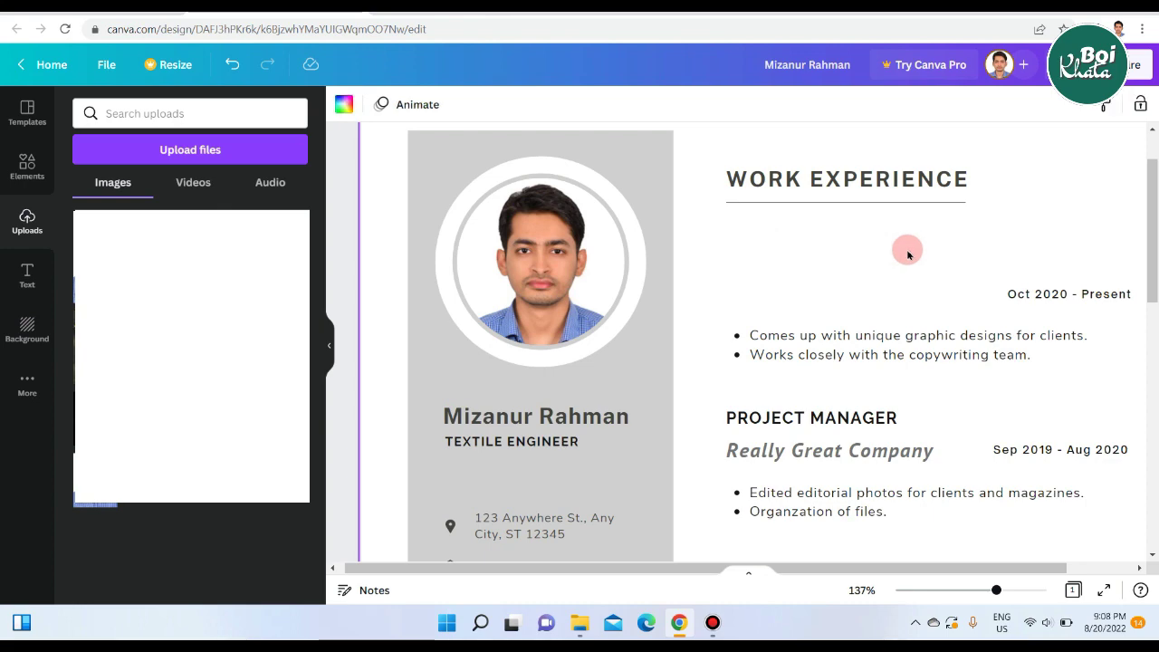
scroll(908, 255, "down", 3)
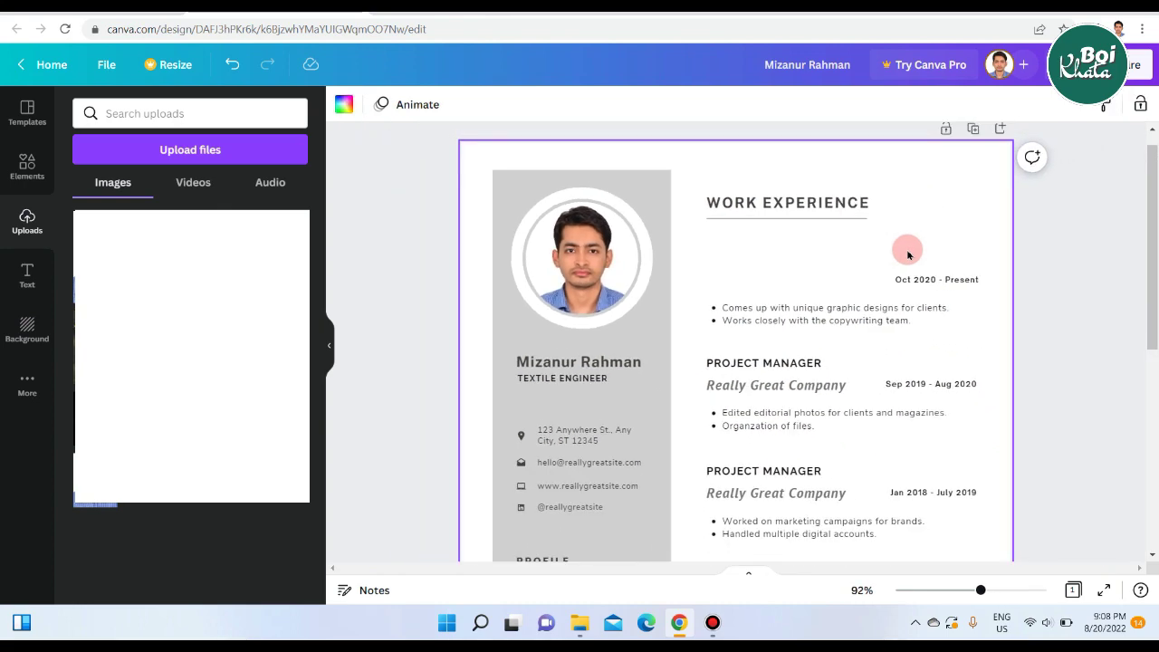
scroll(907, 255, "down", 3)
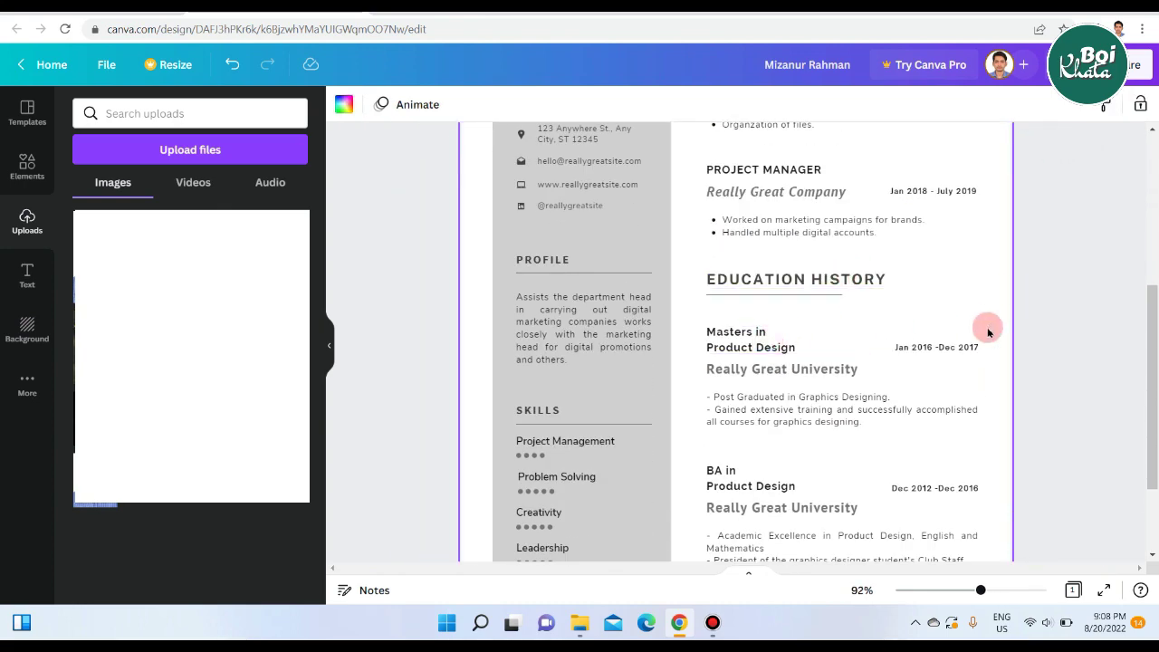
scroll(1009, 320, "down", 2)
scroll(1027, 313, "up", 1)
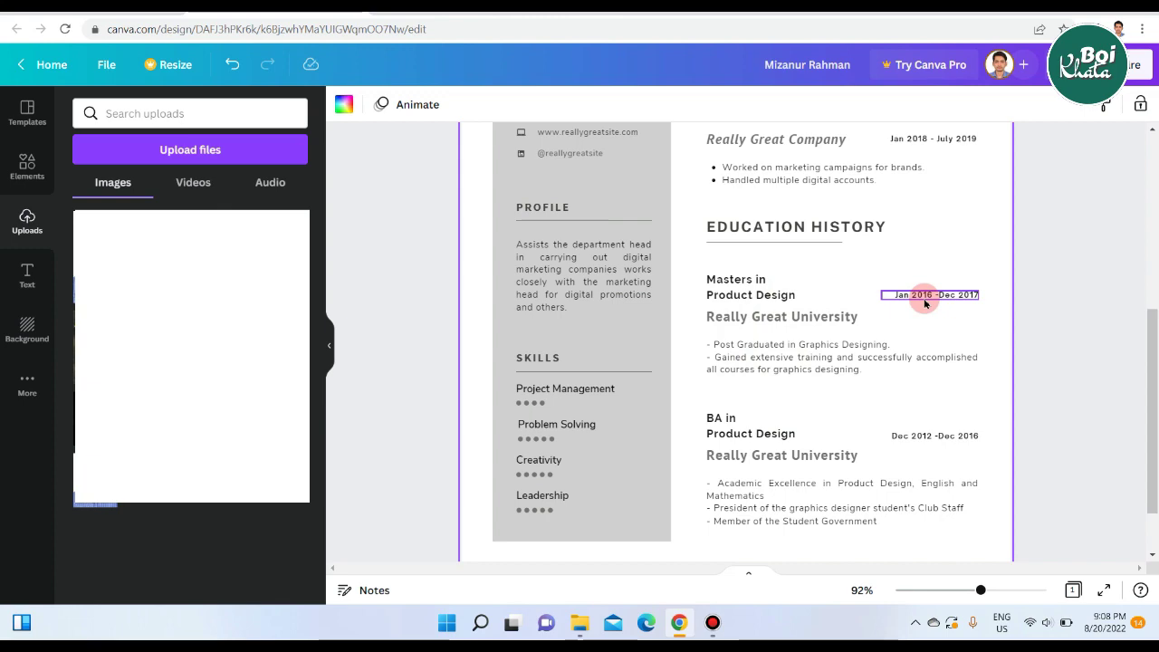
scroll(1030, 338, "down", 8)
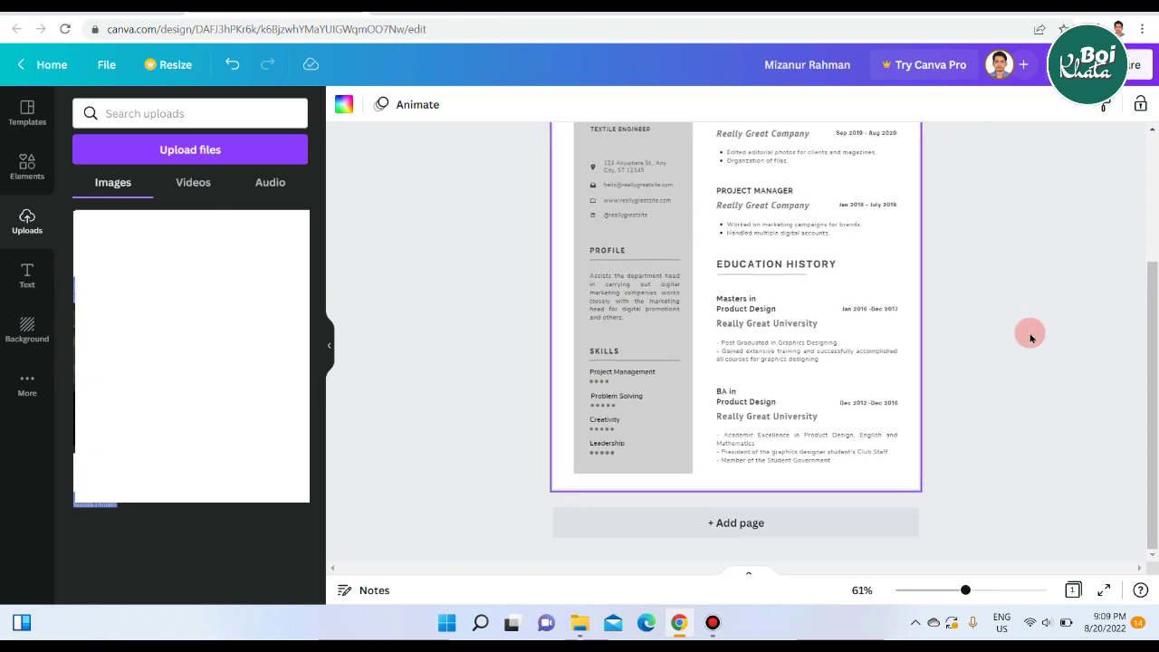
scroll(1030, 337, "down", 1)
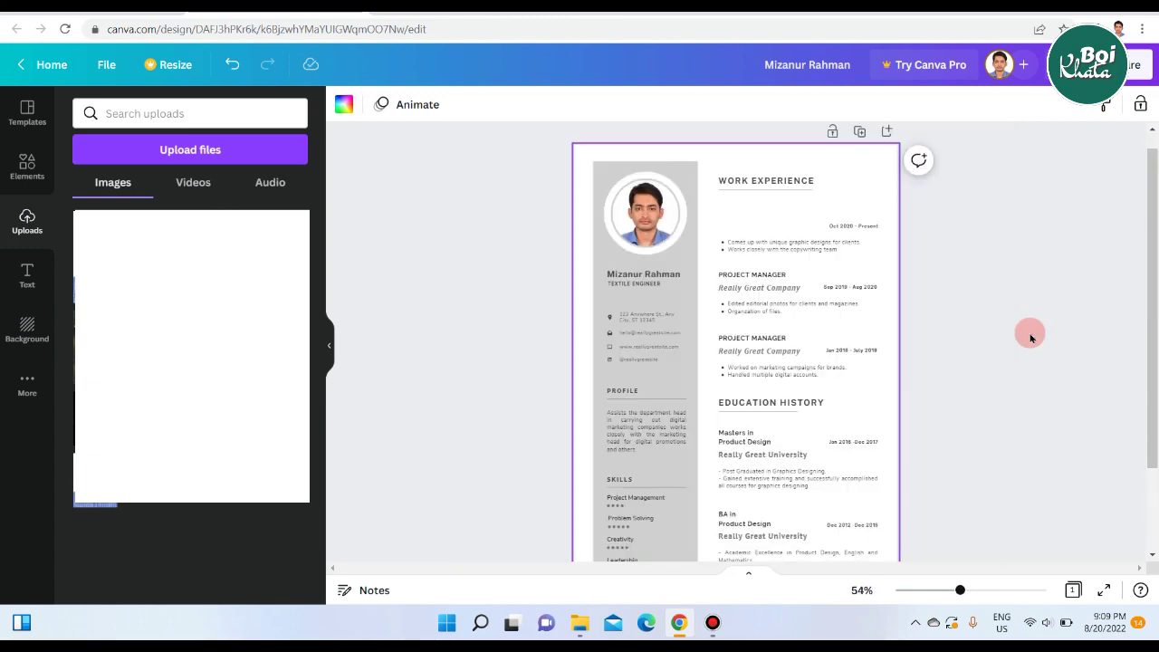